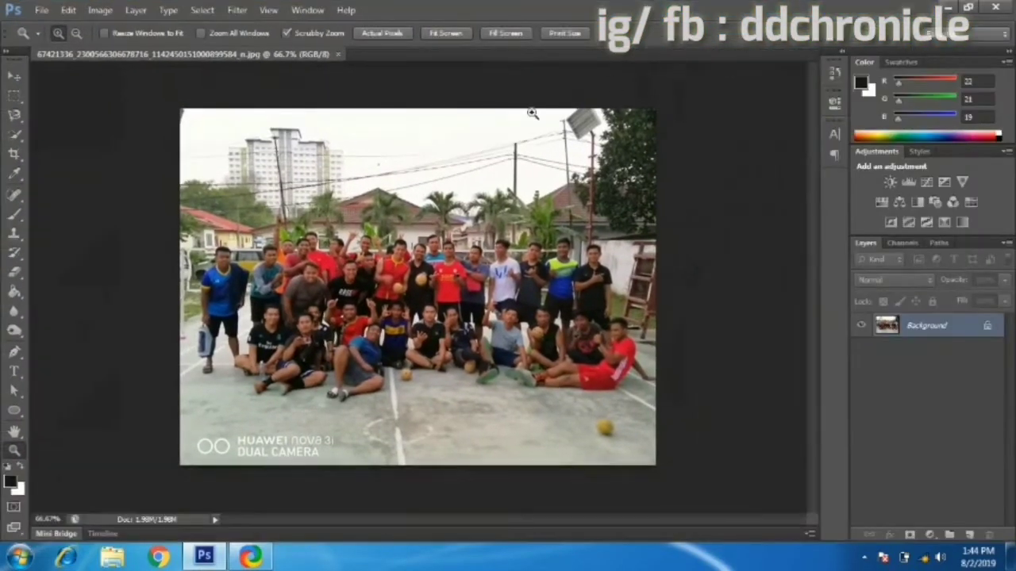
Zoom to about 214% on the seated front row around the man in black holding a phone.
mouse_move(300, 341)
mouse_down()
mouse_move(363, 340)
mouse_move(346, 334)
mouse_up()
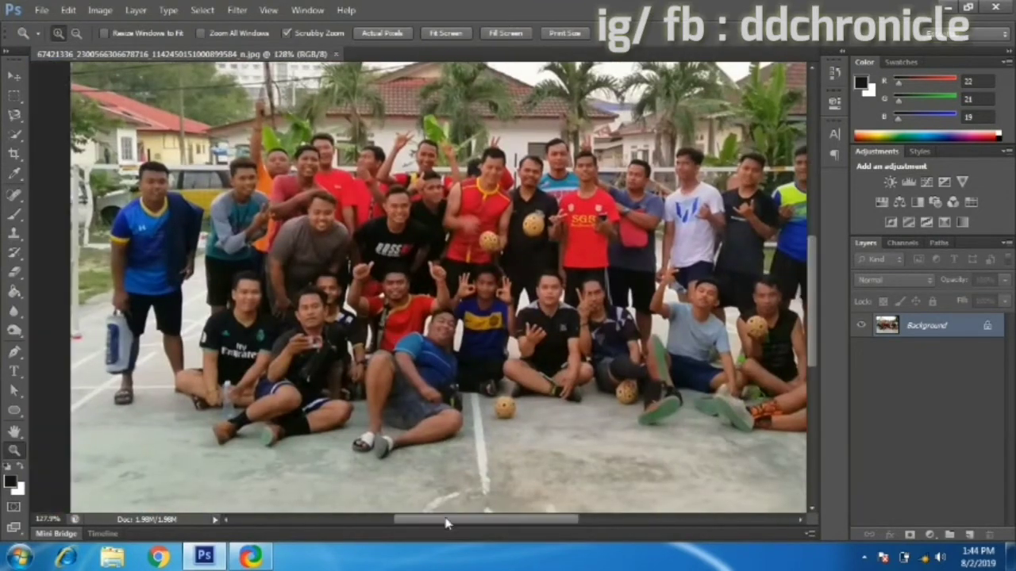
drag(446, 521, 418, 524)
drag(413, 418, 449, 401)
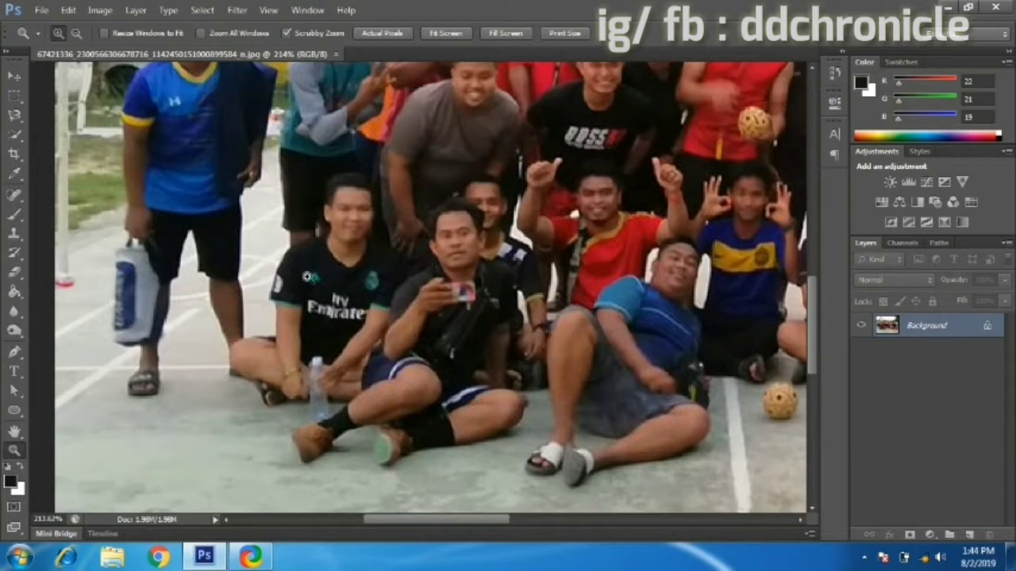
key(v)
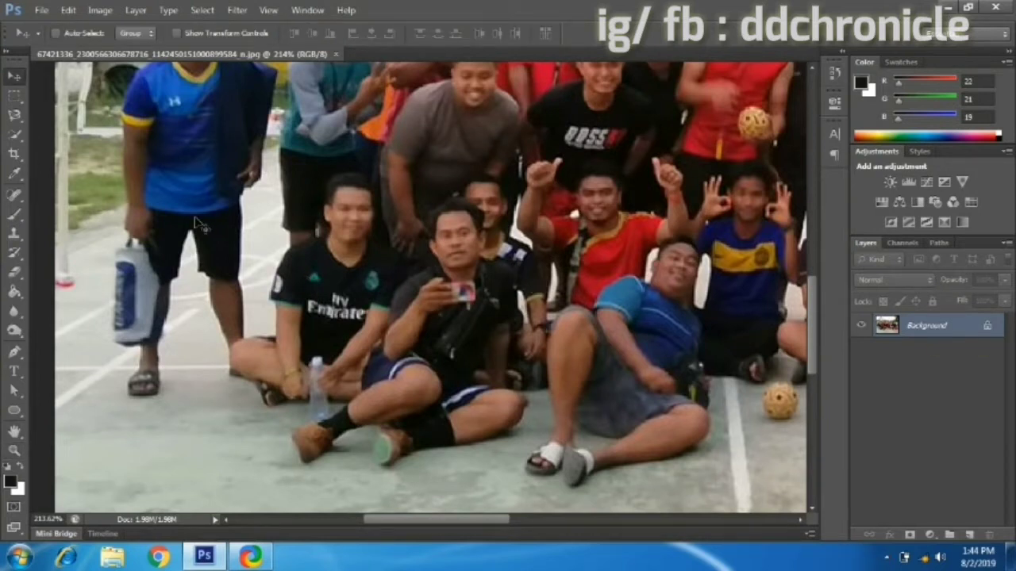
Duplicate the Background layer, keeping the default name 'Background copy'.
right_click(909, 327)
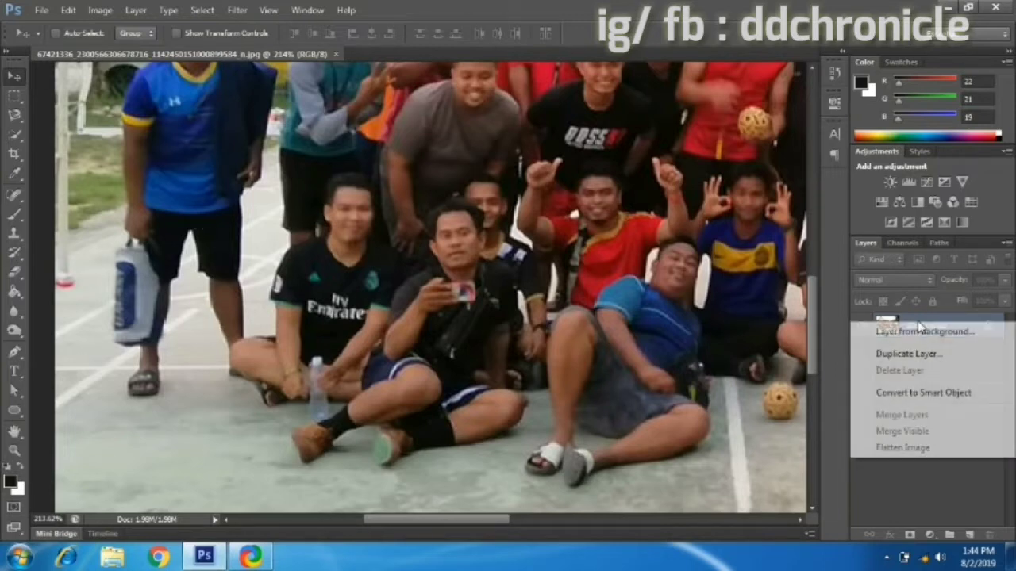
click(935, 359)
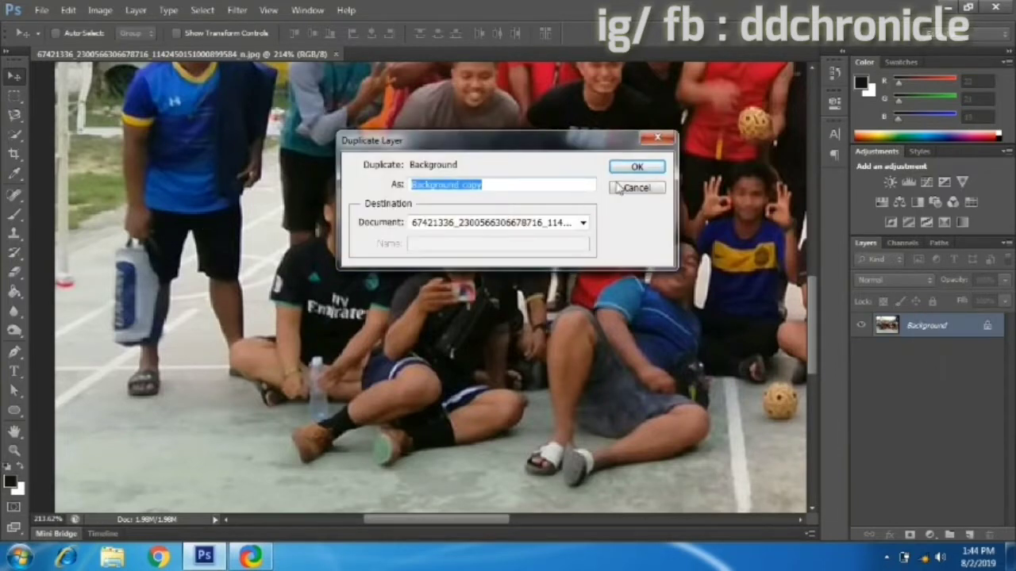
click(636, 166)
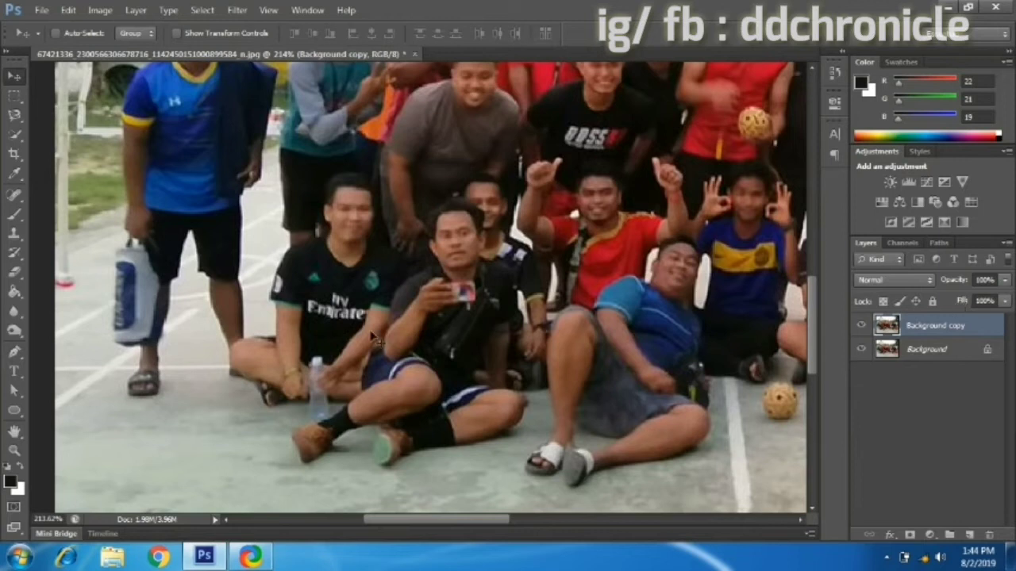
click(12, 118)
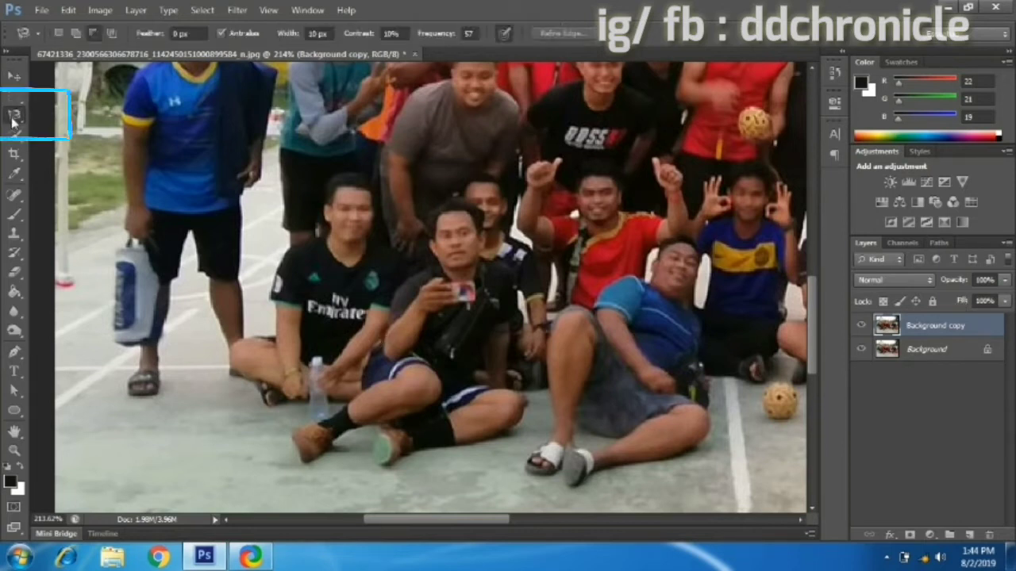
Outline the seated man in black and delete him from the Background copy layer.
click(386, 465)
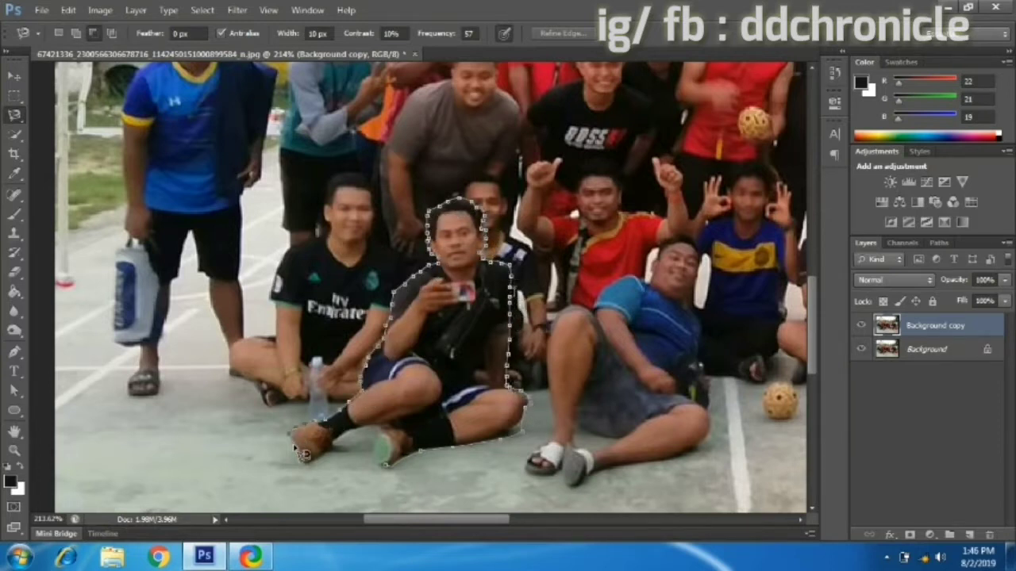
click(386, 467)
key(e)
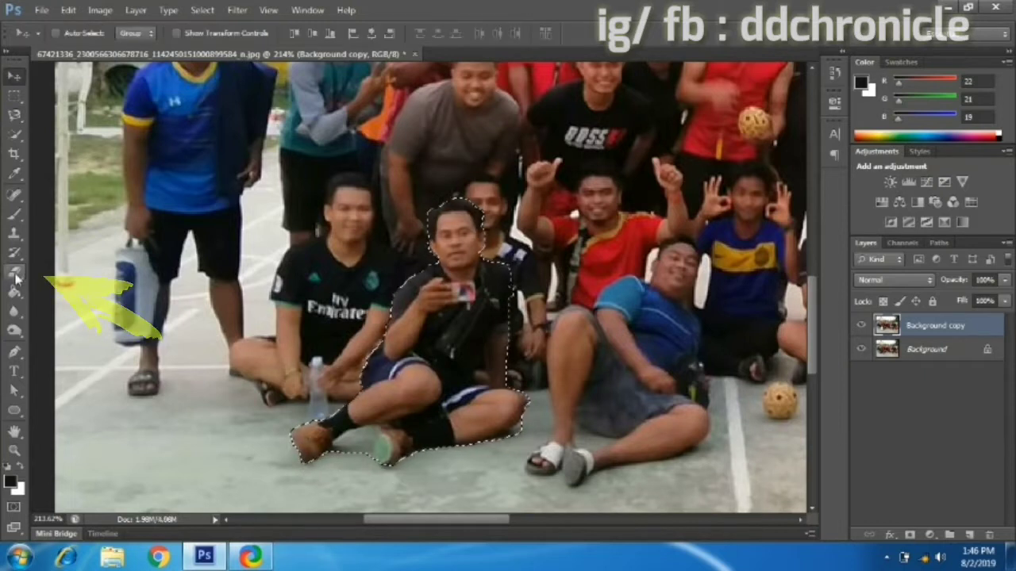
key(v)
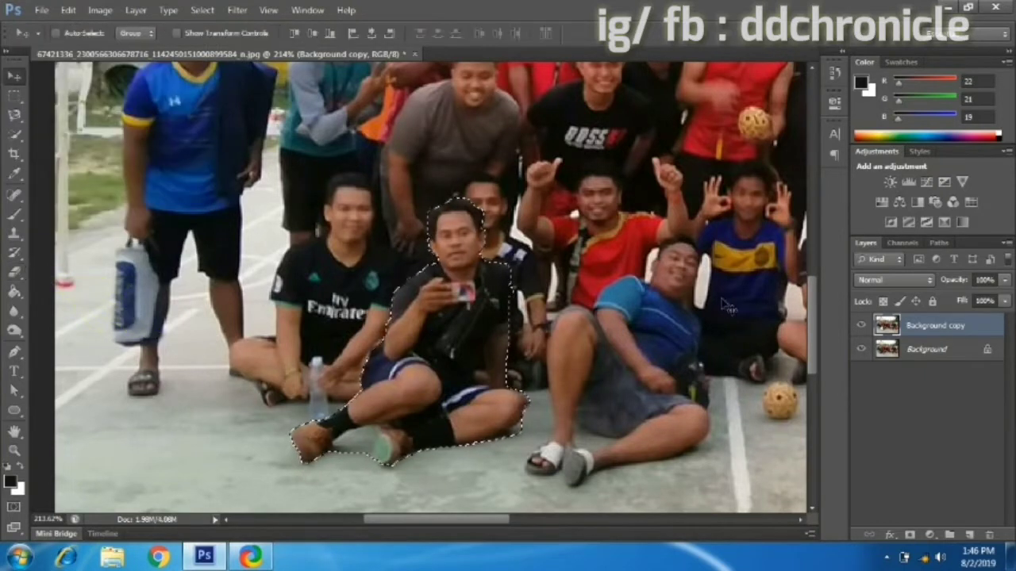
Hide the original Background layer so the transparent person-shaped hole shows.
click(931, 362)
click(924, 327)
click(861, 349)
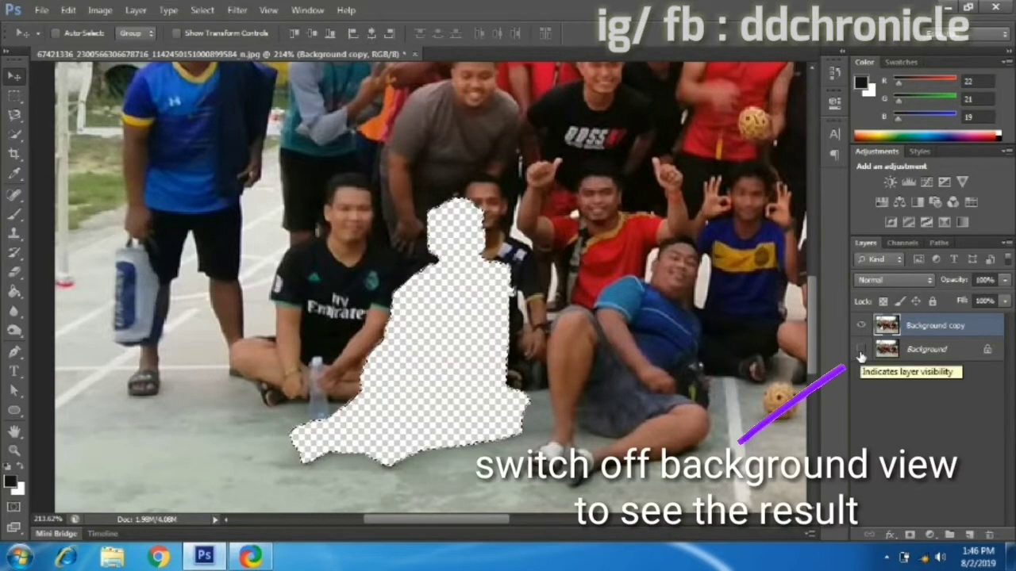
click(861, 350)
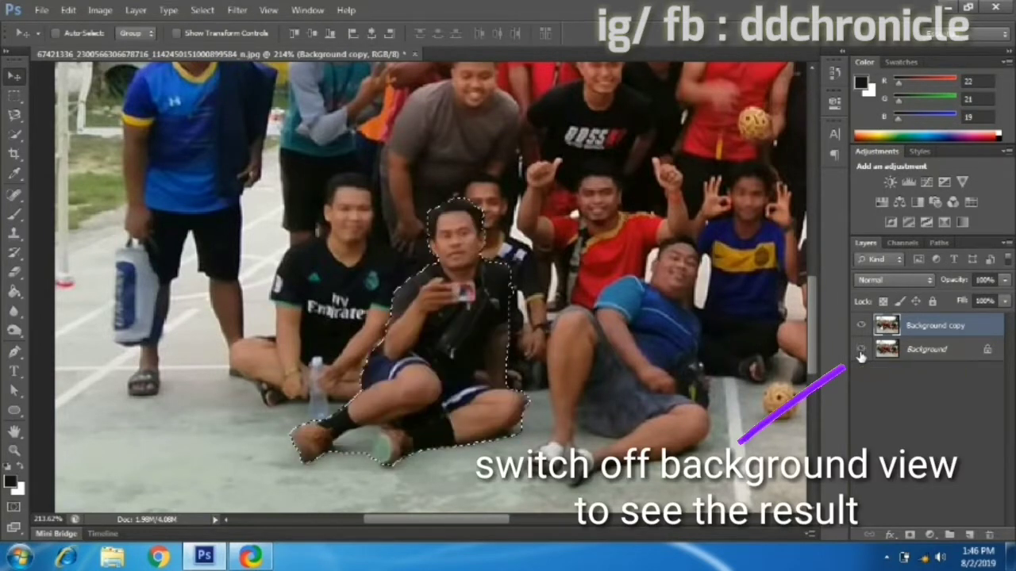
click(861, 349)
Zoom in on the gap and trace the striped-shirt man behind it with the Magnetic Lasso.
click(354, 323)
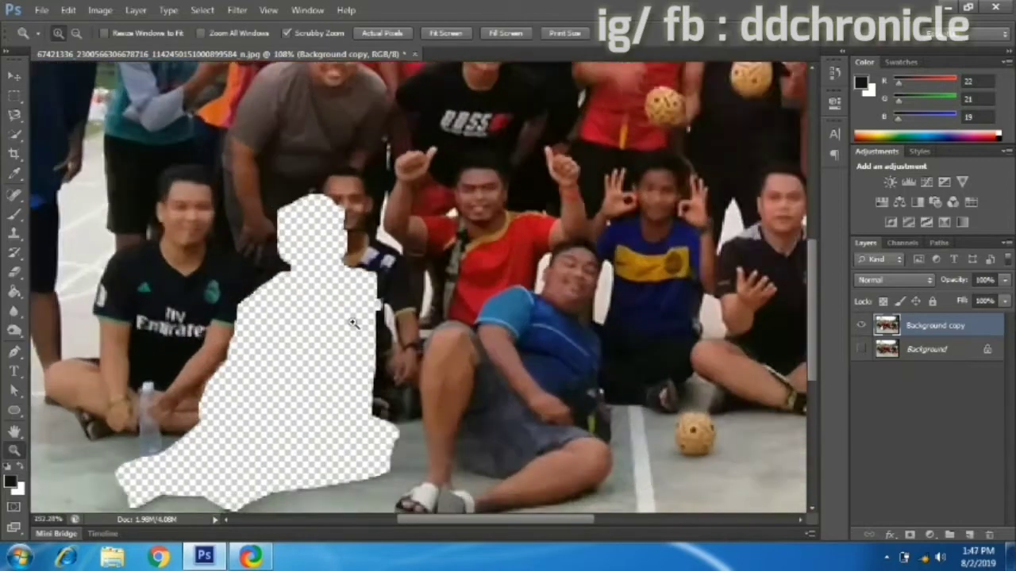
drag(355, 323, 350, 325)
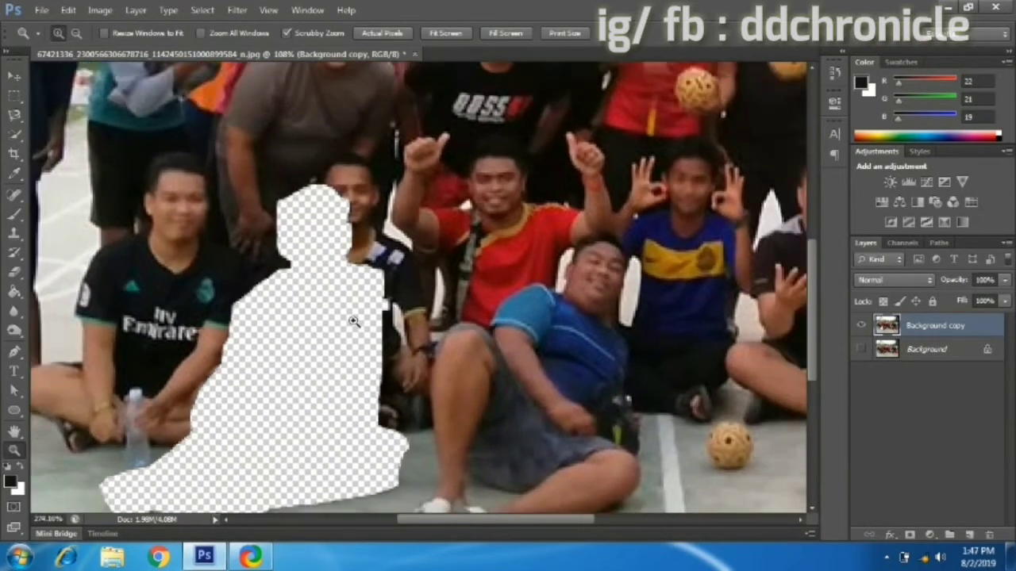
click(19, 79)
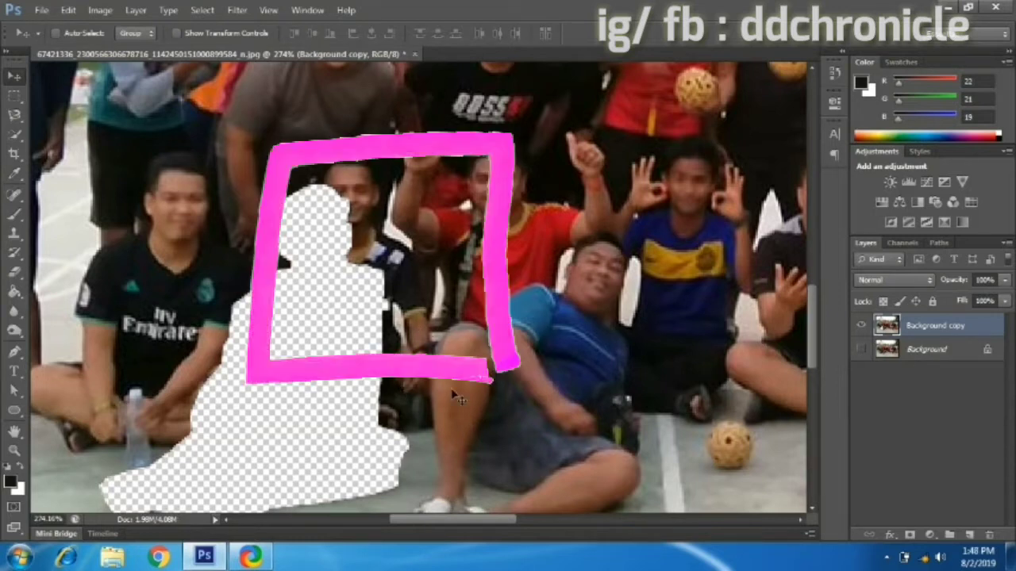
click(14, 115)
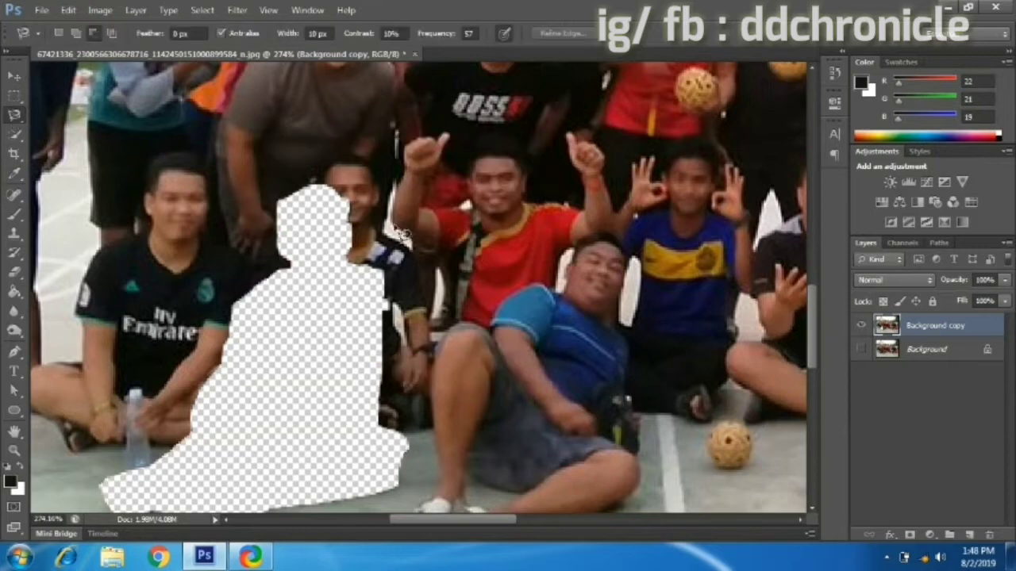
click(351, 221)
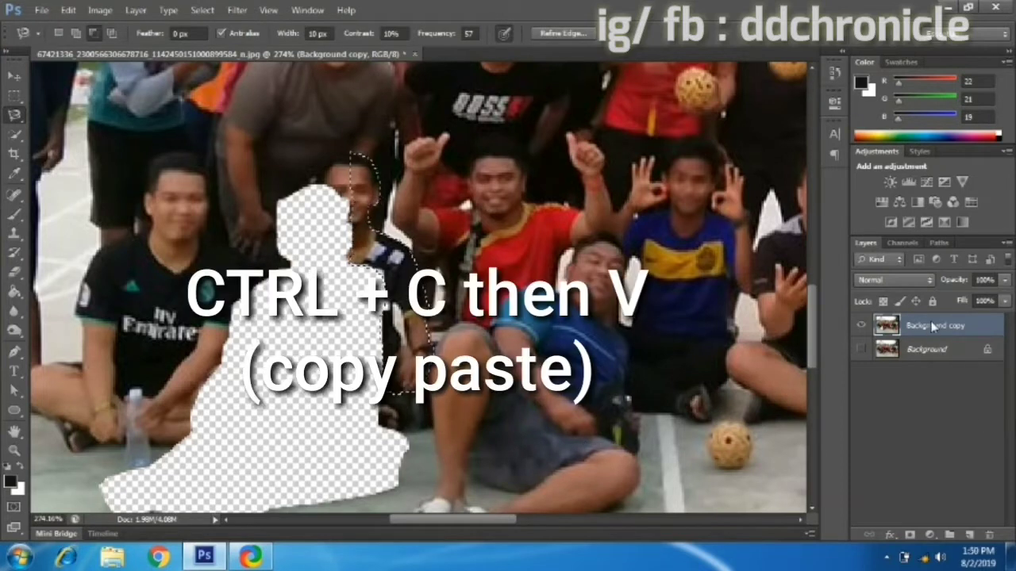
Paste the striped-shirt man onto Layer 1, flip him horizontally and nudge him right over the gap.
key(ctrl+c)
key(ctrl+v)
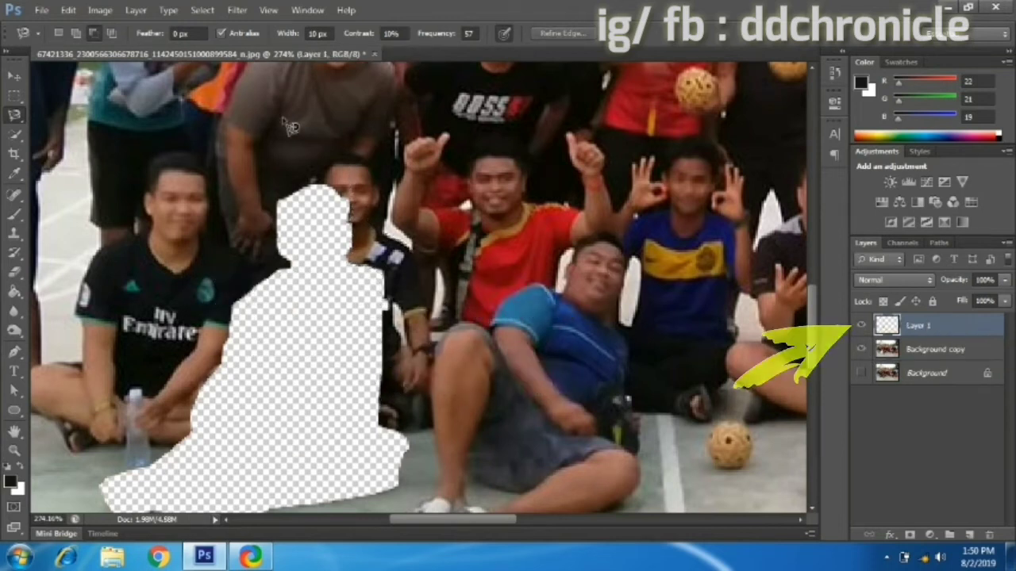
key(v)
key(ctrl+t)
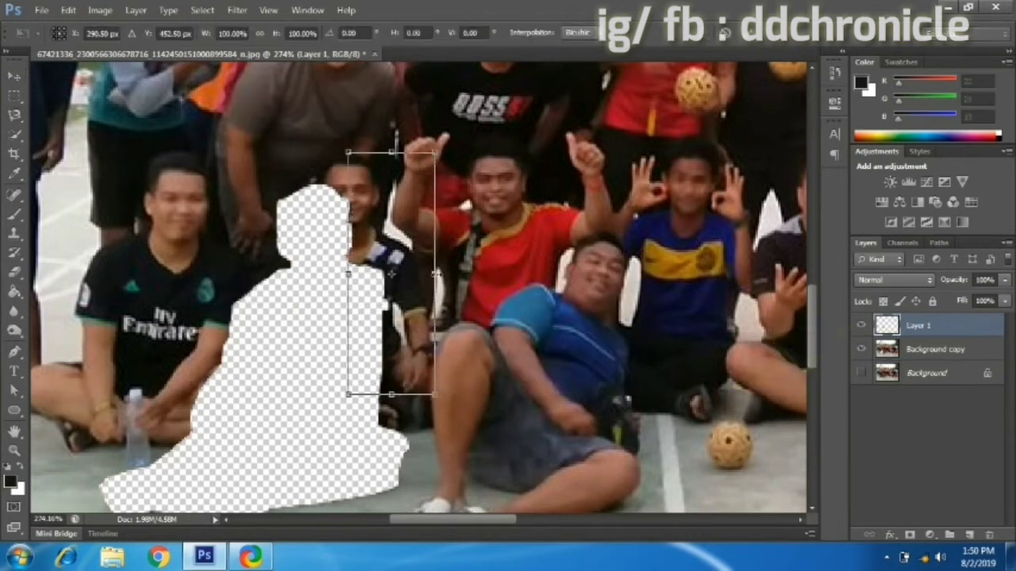
drag(435, 273, 260, 273)
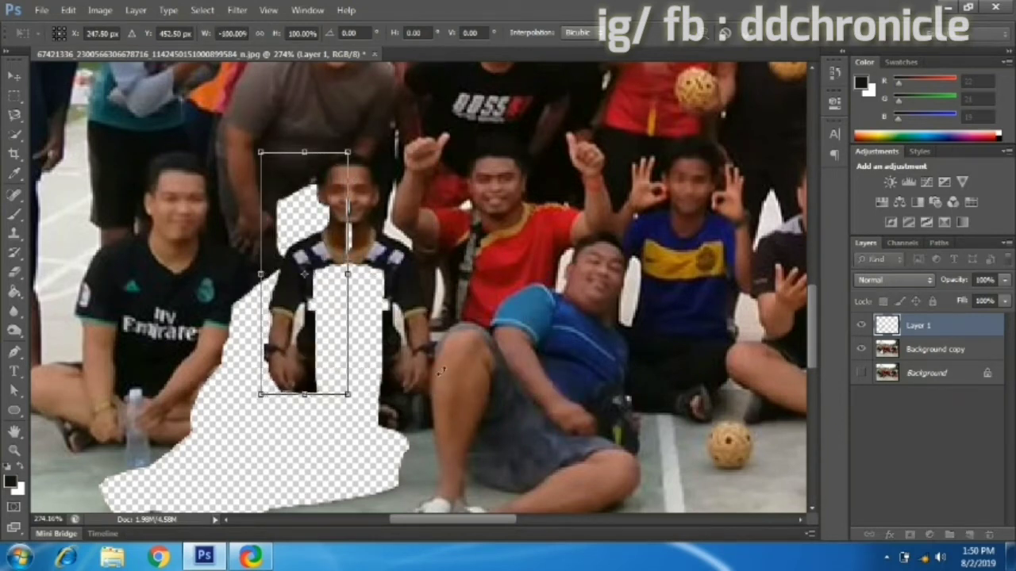
key(Return)
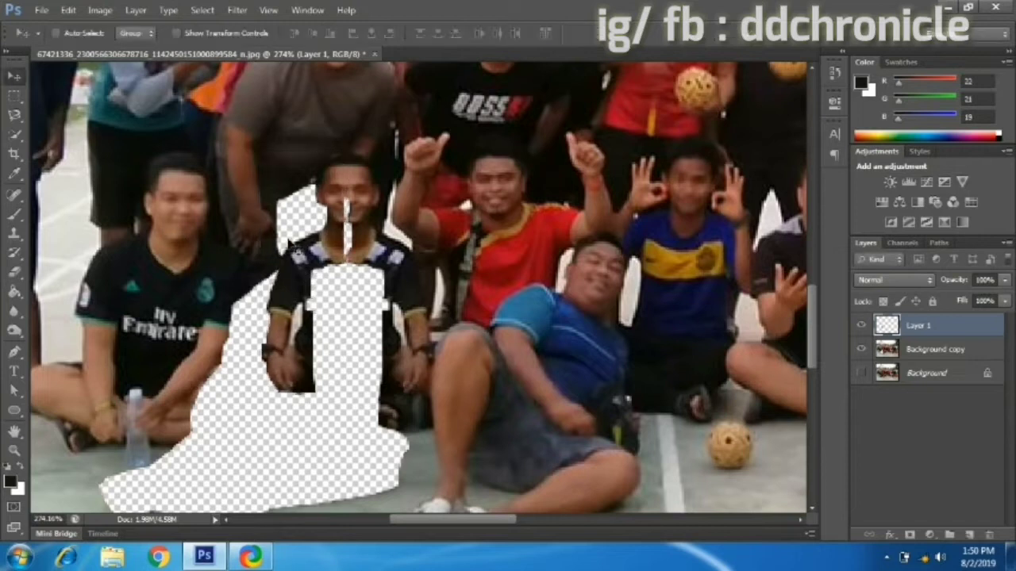
key(Right)
key(Right)
key(Right)
key(Right)
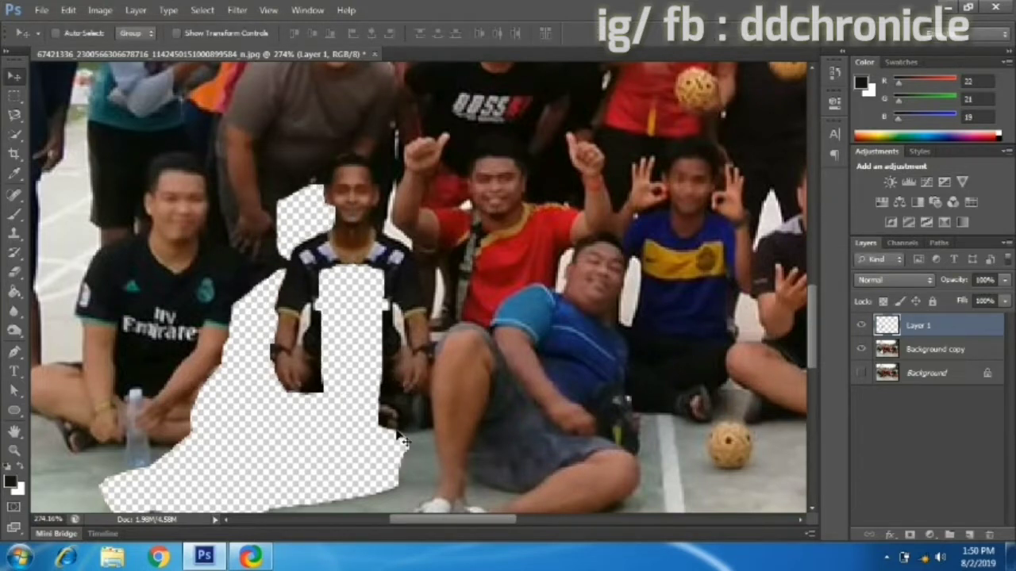
Make the Background layer visible and active, and zoom to about 433% on the seated man's legs.
drag(465, 524, 457, 527)
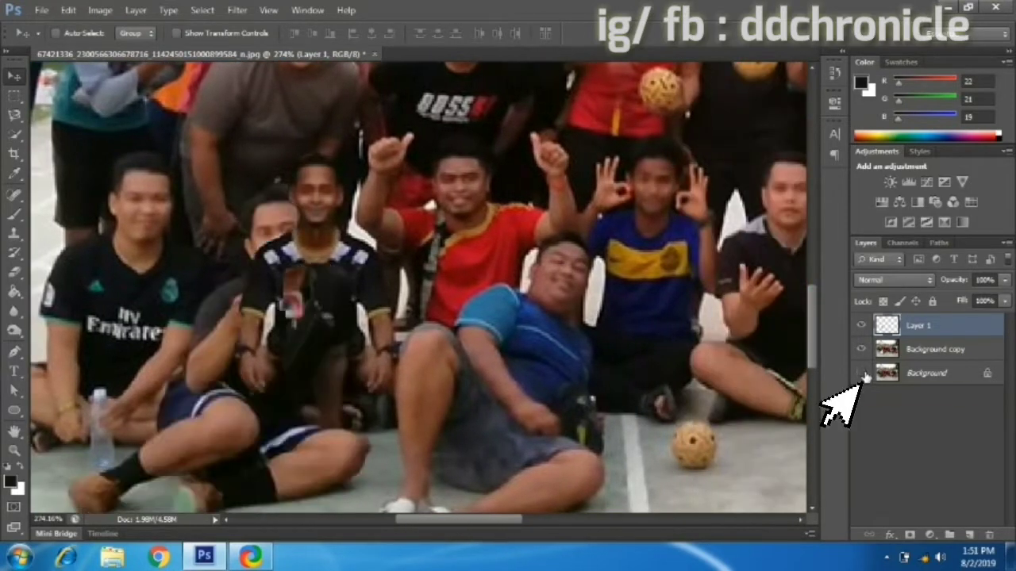
click(861, 373)
click(916, 378)
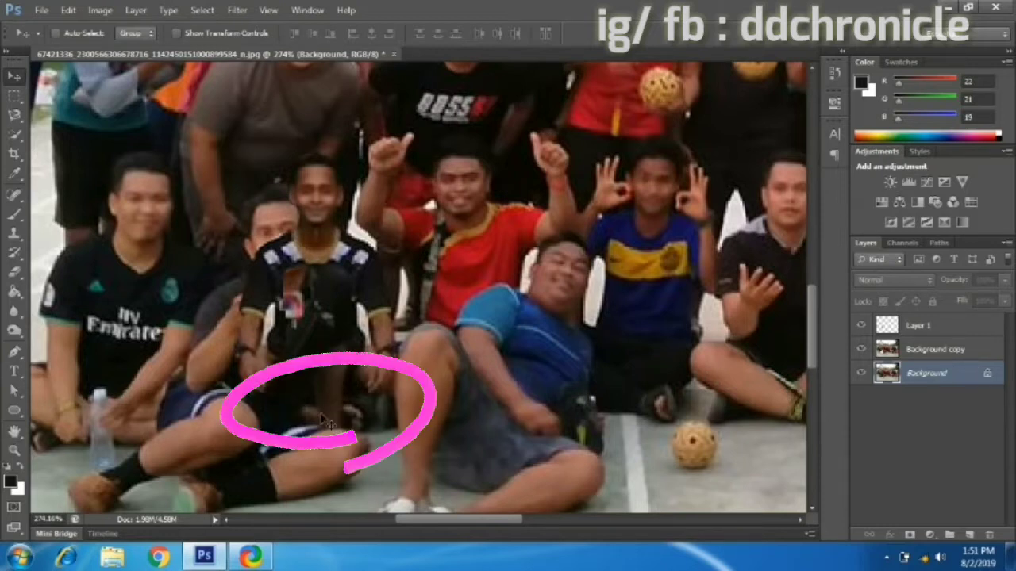
click(14, 113)
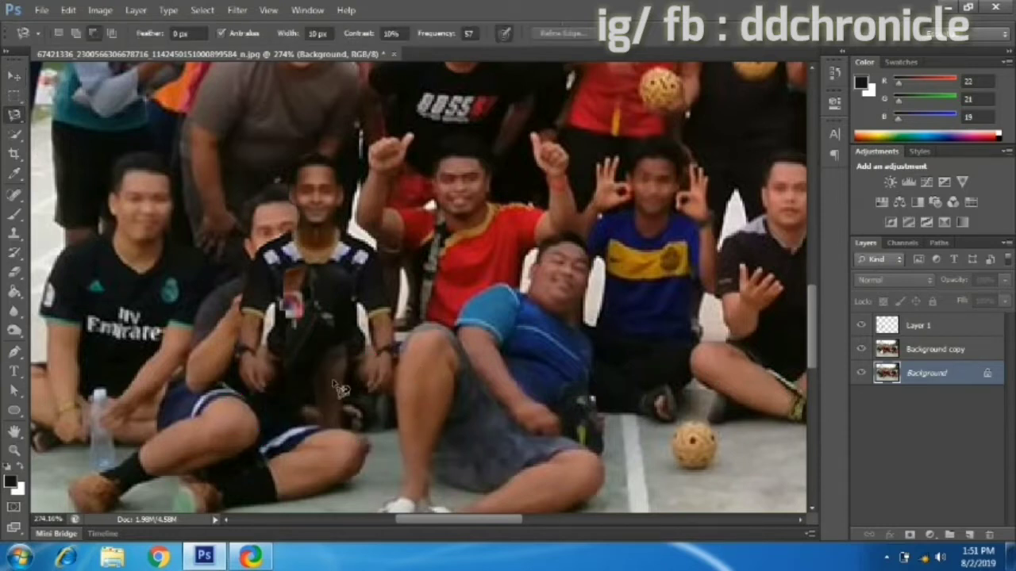
key(z)
drag(316, 428, 361, 441)
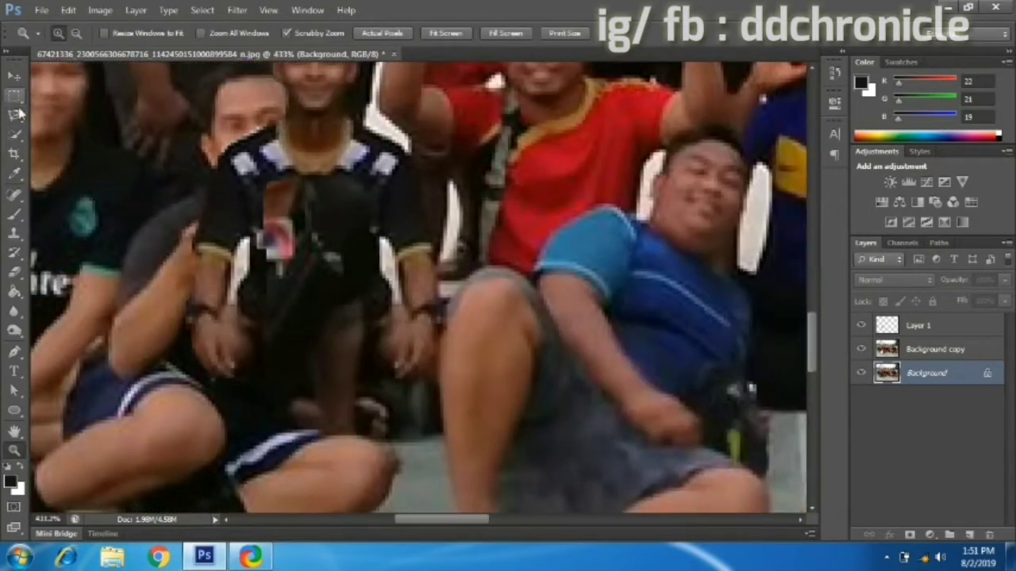
click(15, 115)
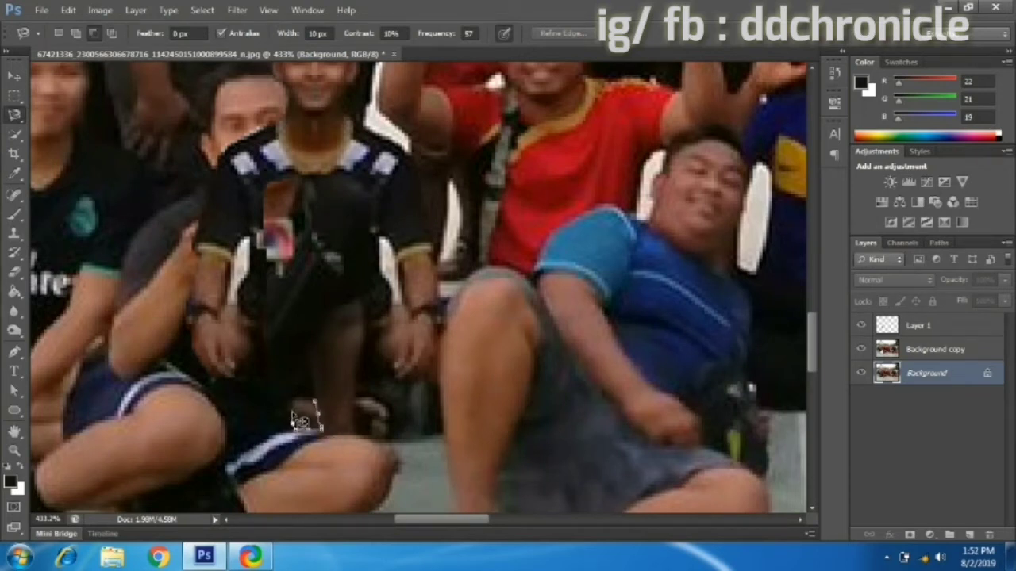
Copy the small patch near the knee to Layer 2 and move that layer to the top.
double_click(303, 406)
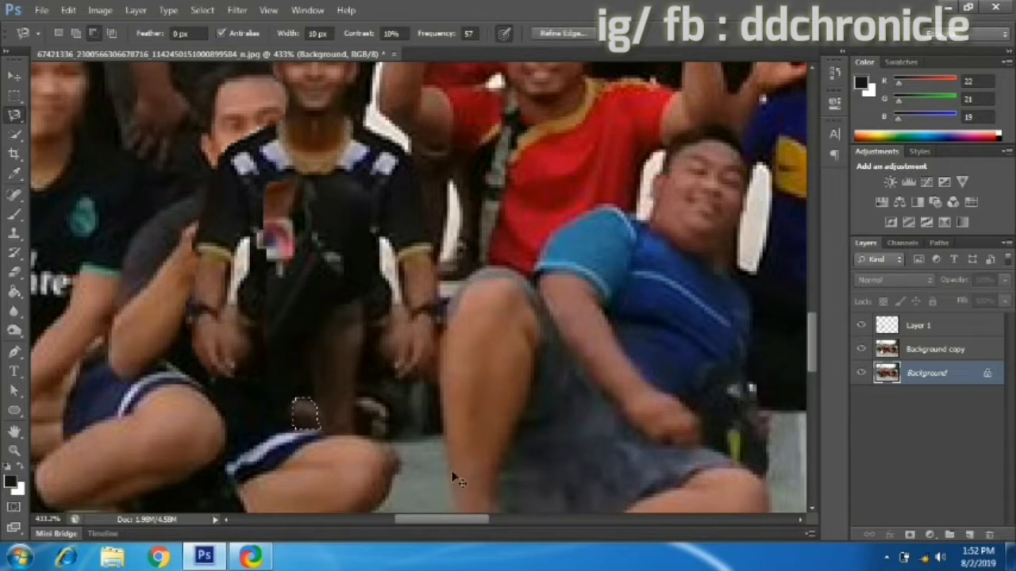
key(ctrl+j)
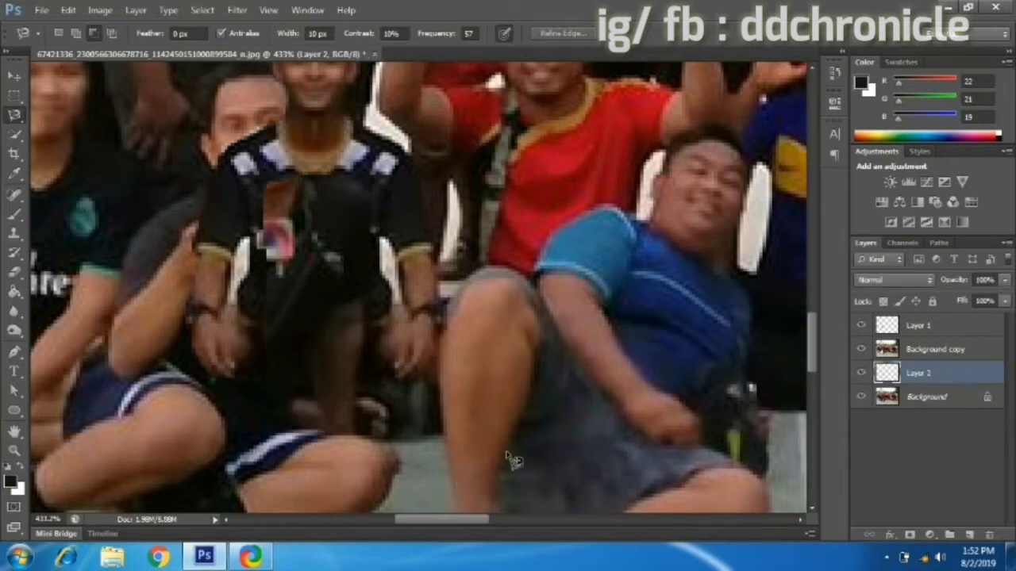
drag(961, 387, 946, 319)
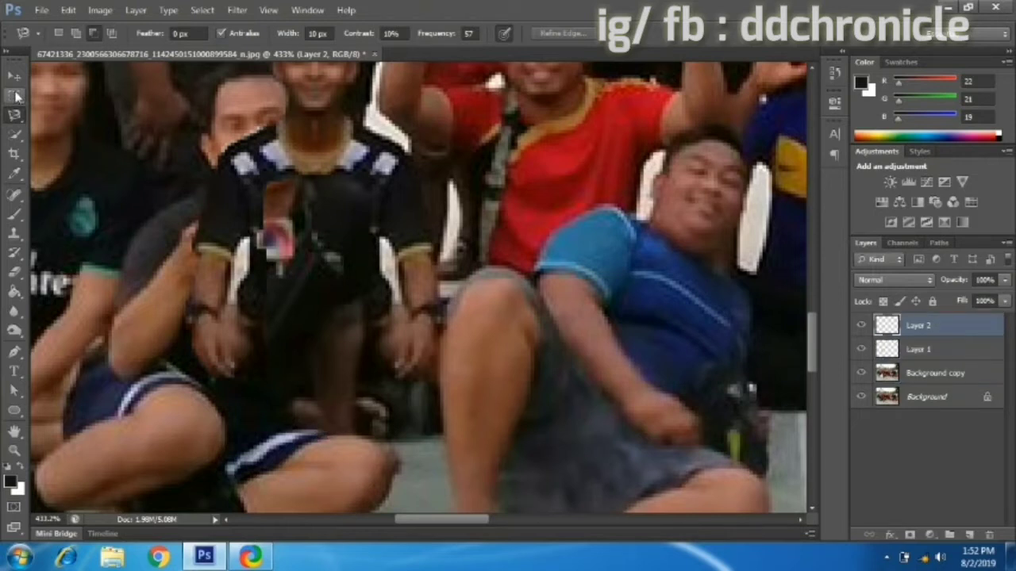
Copy the patch again to Layer 3 and drag it down into the lower gap.
click(15, 79)
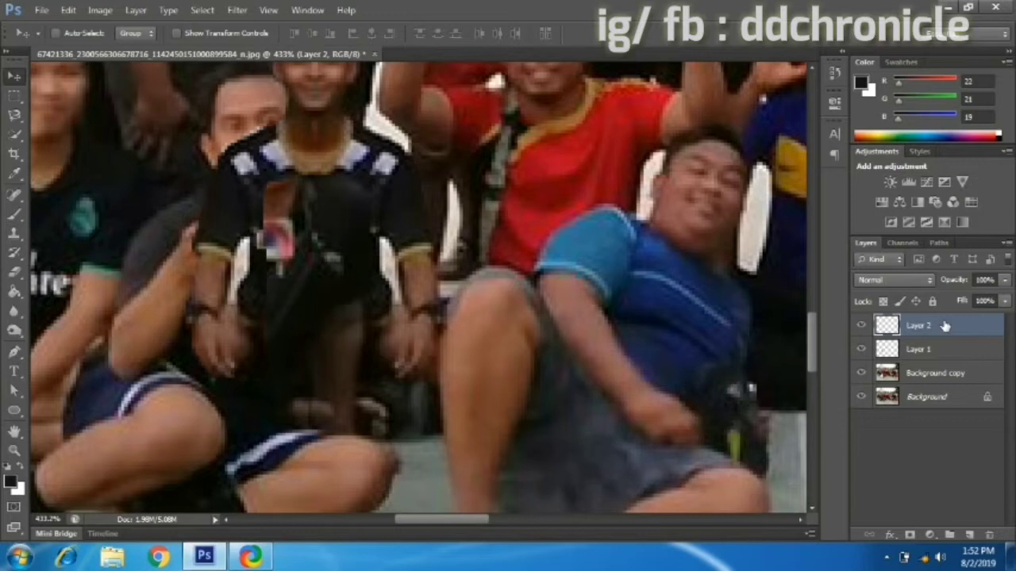
key(ctrl+j)
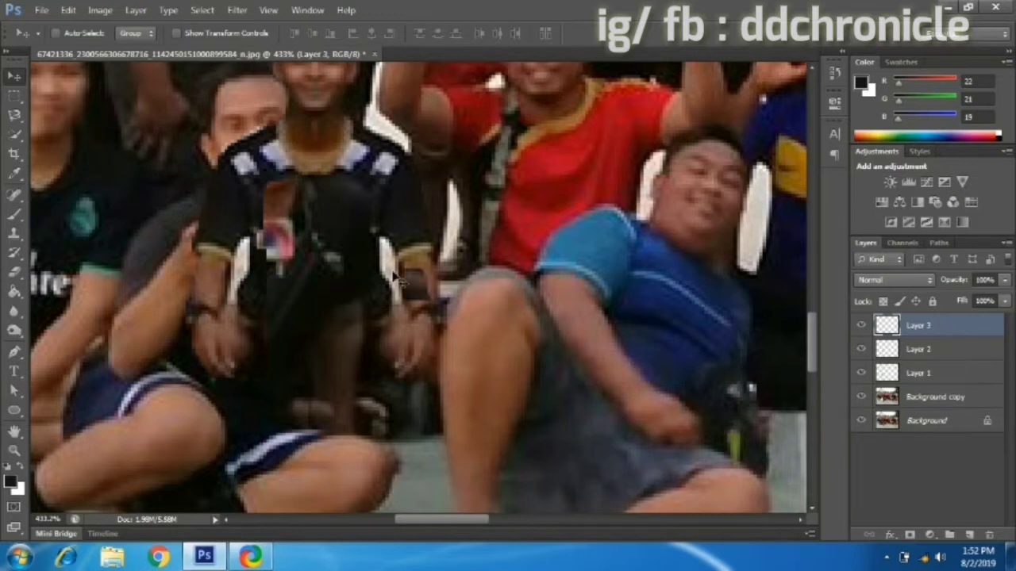
drag(416, 286, 344, 420)
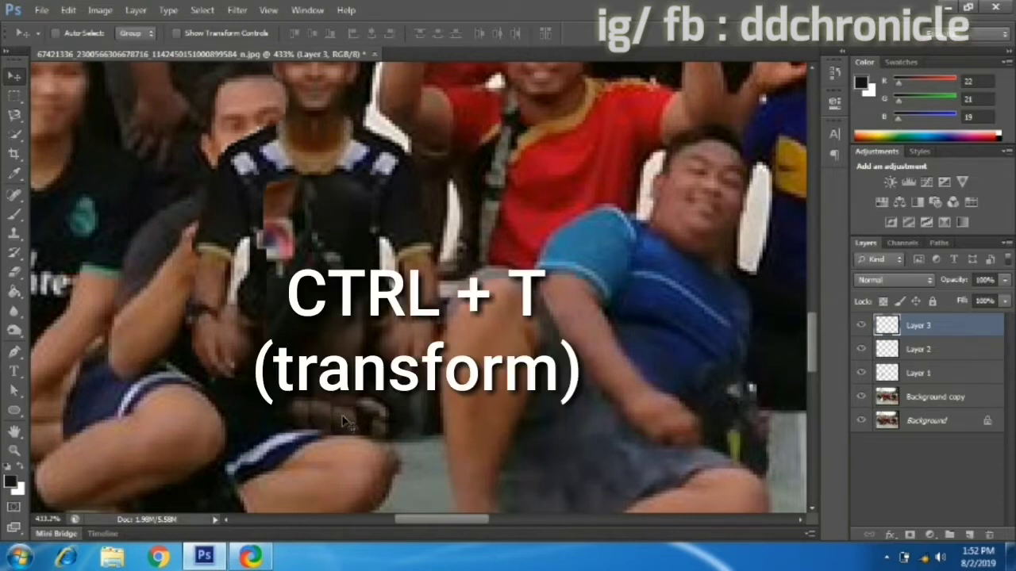
Stretch the Layer 3 patch to about 133% width and 140% height.
key(ctrl+t)
drag(345, 403, 345, 397)
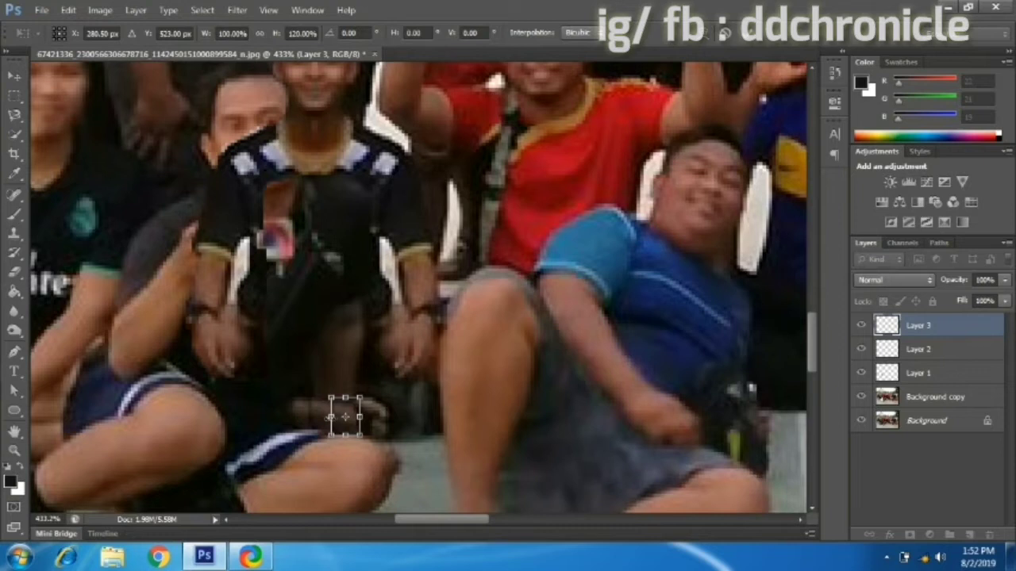
drag(331, 417, 325, 417)
drag(345, 396, 345, 390)
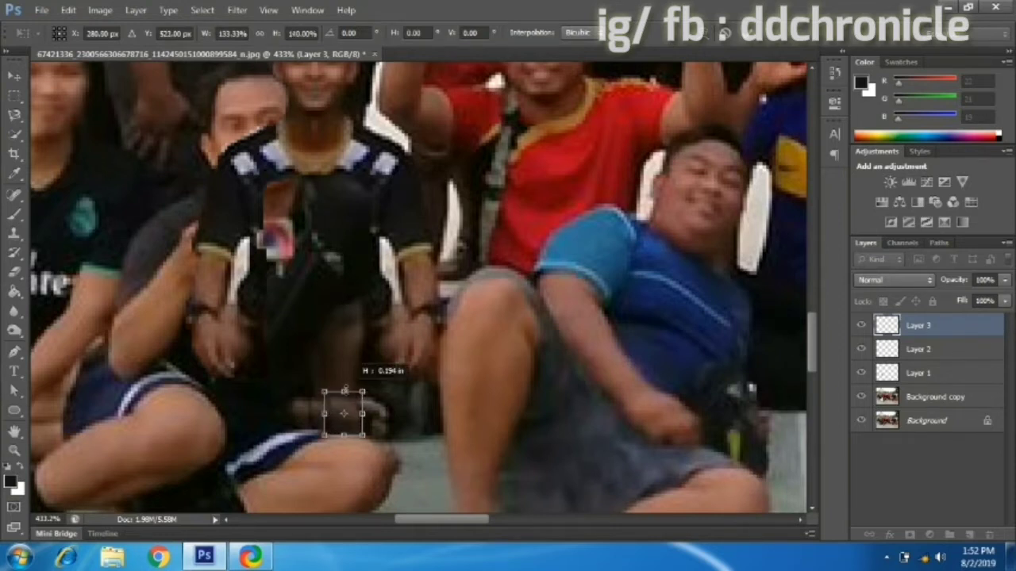
key(Return)
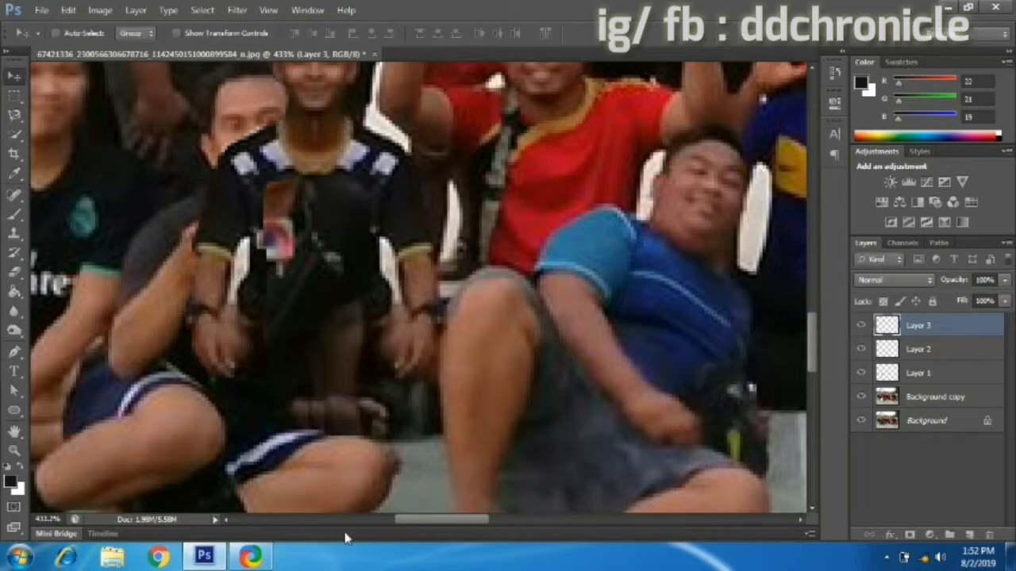
Set the Eraser to about 7 px with a soft round tip, and work on Layer 2.
click(14, 273)
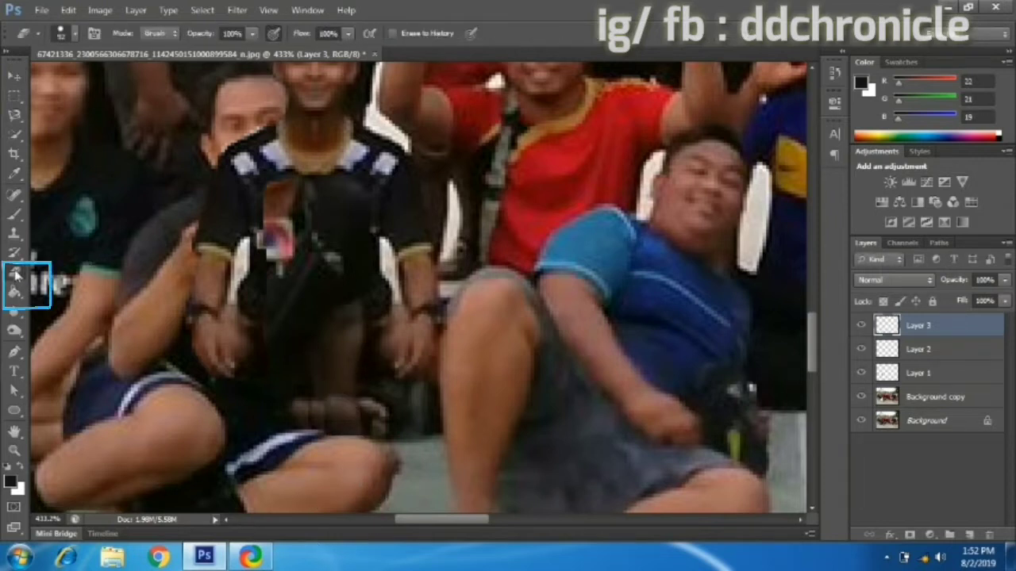
click(74, 37)
drag(55, 81, 38, 83)
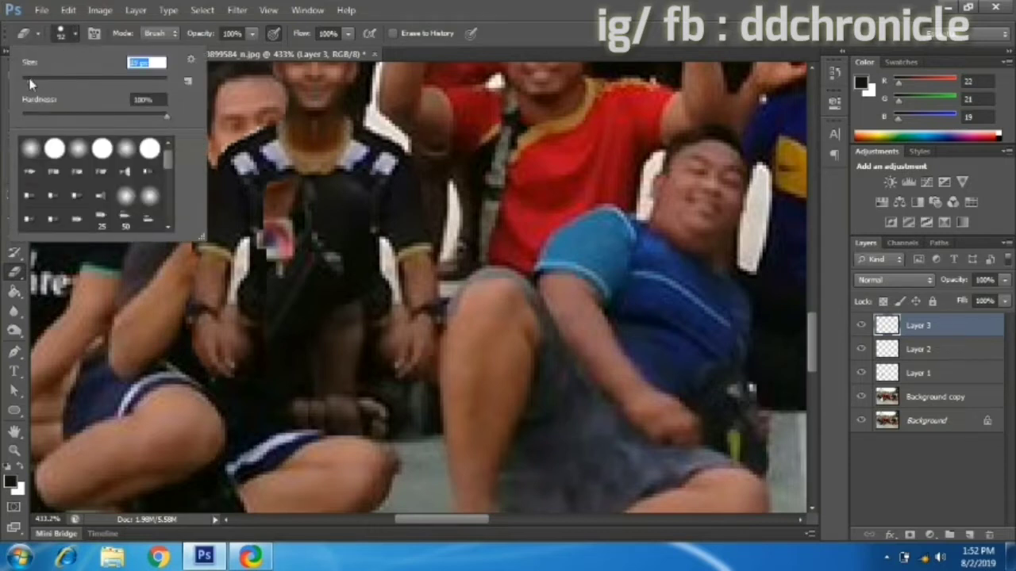
click(31, 150)
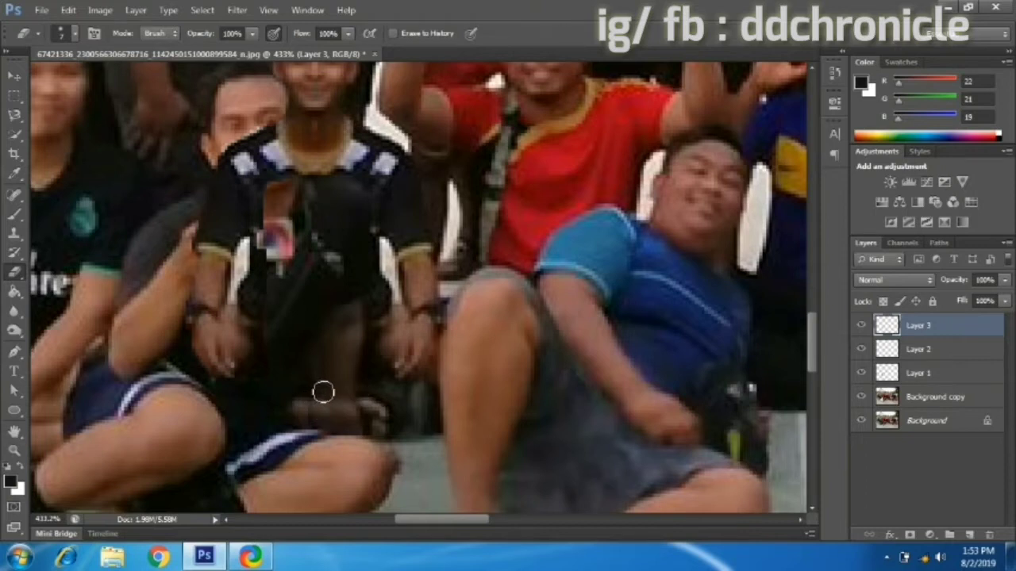
click(940, 353)
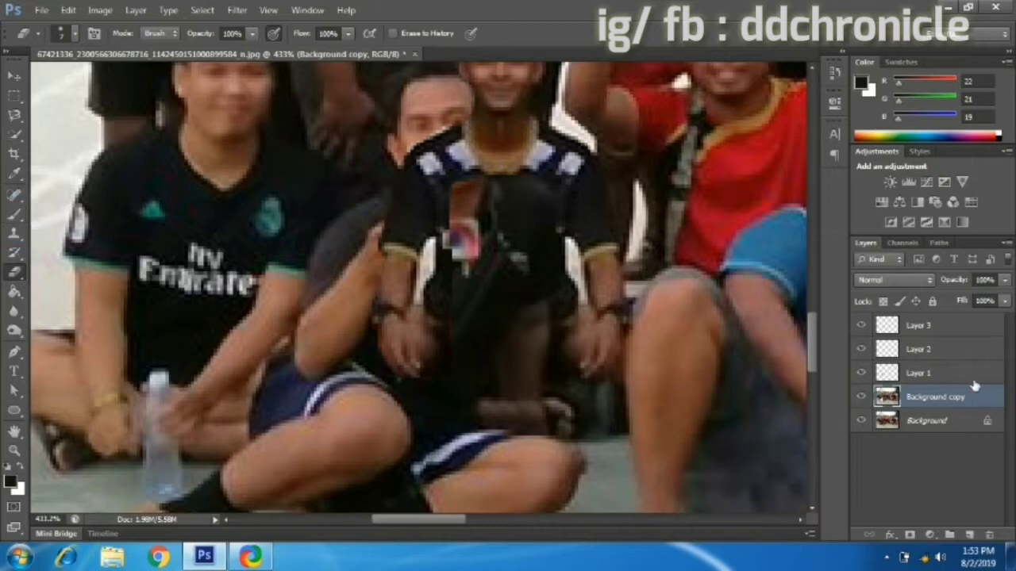
Sample the near-black shirt colour as foreground and paint over the light patch on the shirt.
click(11, 481)
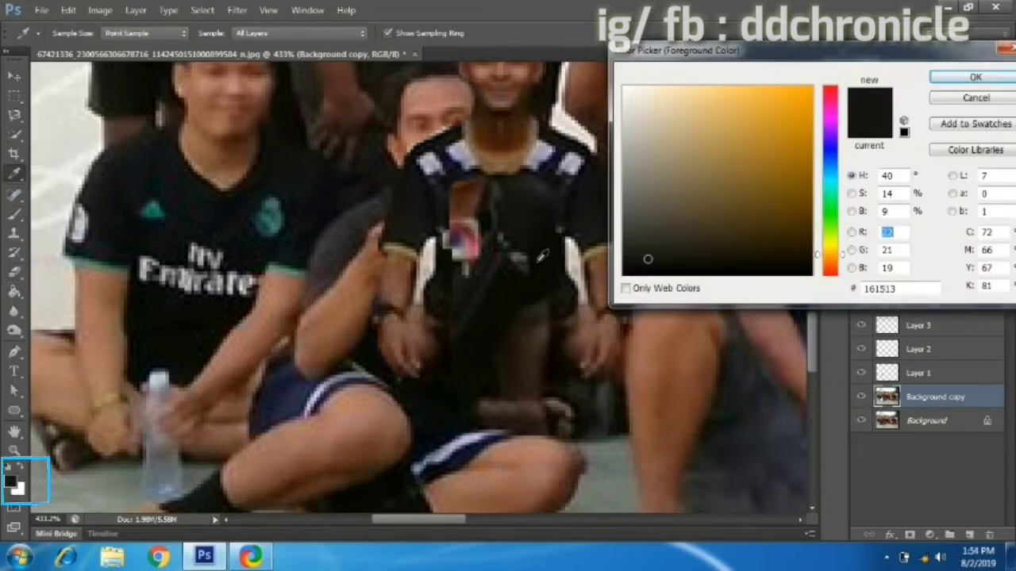
click(543, 256)
key(Return)
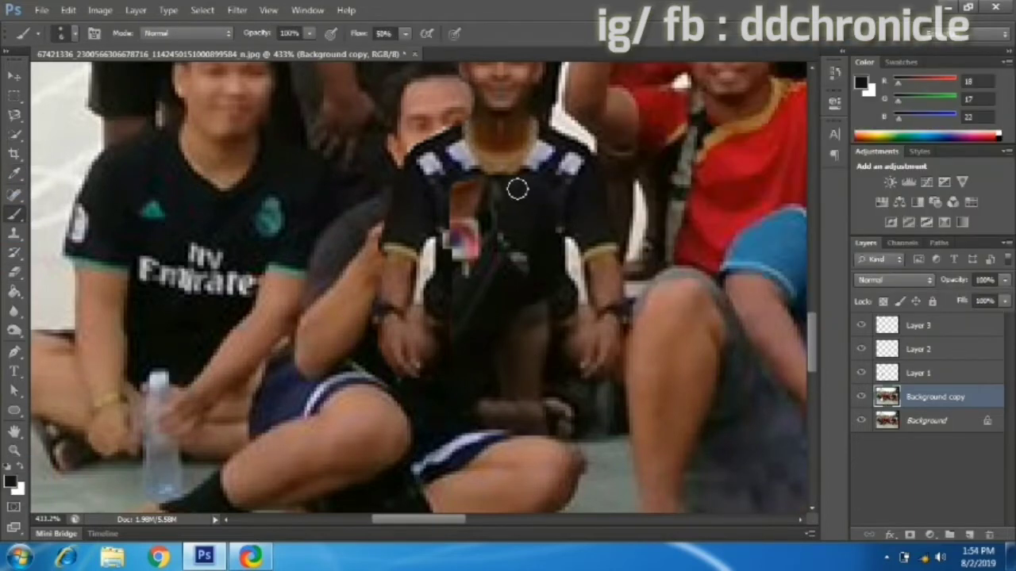
mouse_move(517, 189)
mouse_down()
mouse_move(464, 206)
mouse_move(461, 233)
mouse_move(450, 231)
mouse_move(474, 227)
mouse_move(470, 260)
mouse_move(460, 211)
mouse_move(531, 263)
mouse_move(567, 223)
mouse_up()
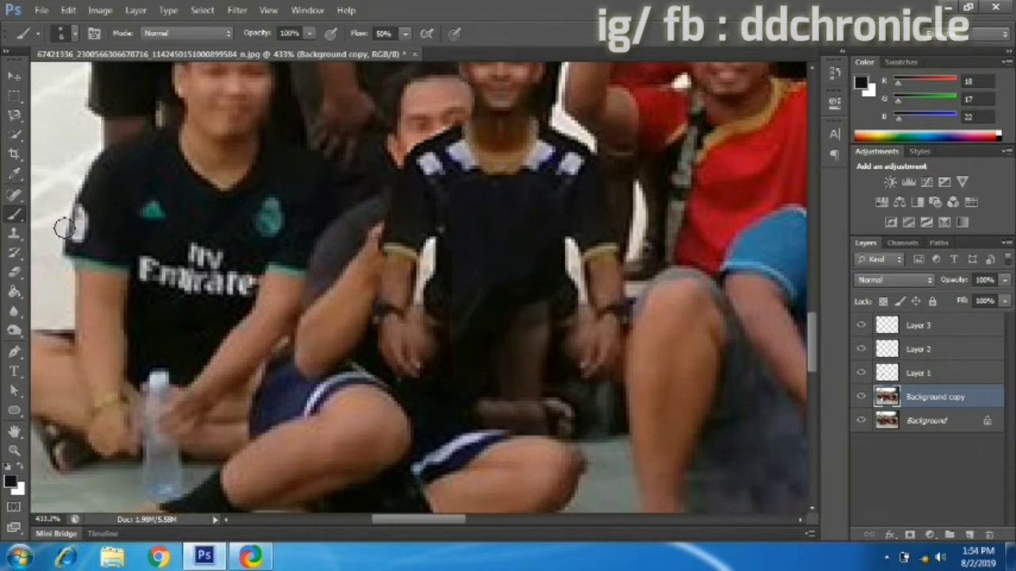
Clone dark shirt texture across the lower shirt on the Background layer, then make Background copy active.
click(16, 234)
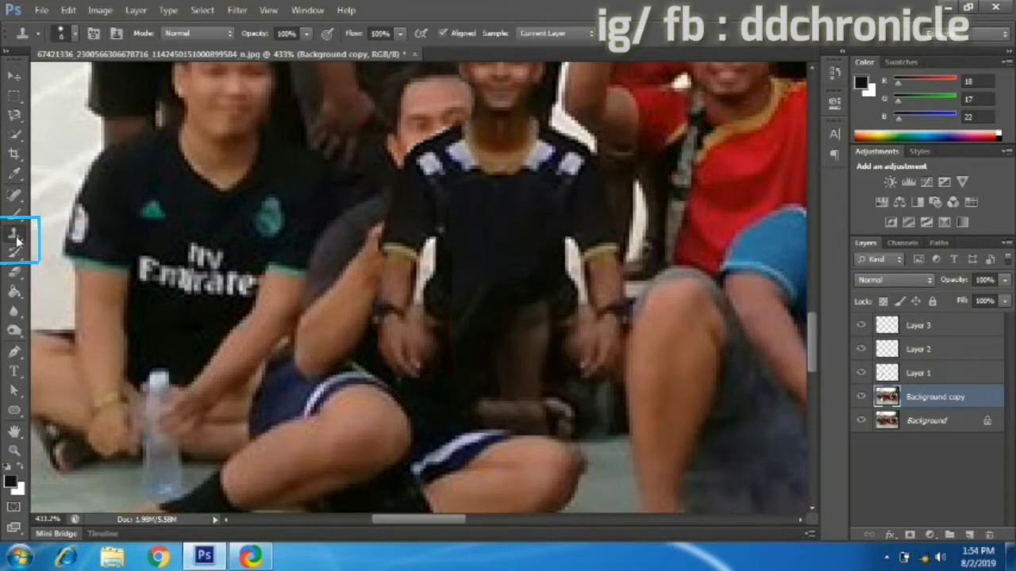
click(929, 421)
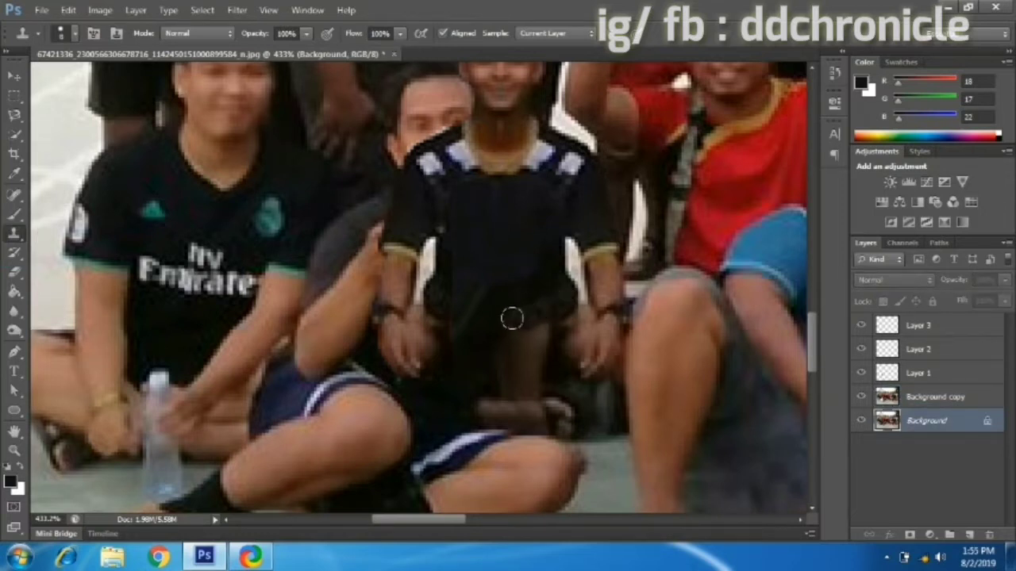
mouse_move(496, 317)
mouse_down()
mouse_move(545, 304)
mouse_move(472, 313)
mouse_move(437, 301)
mouse_move(494, 306)
mouse_up()
key(v)
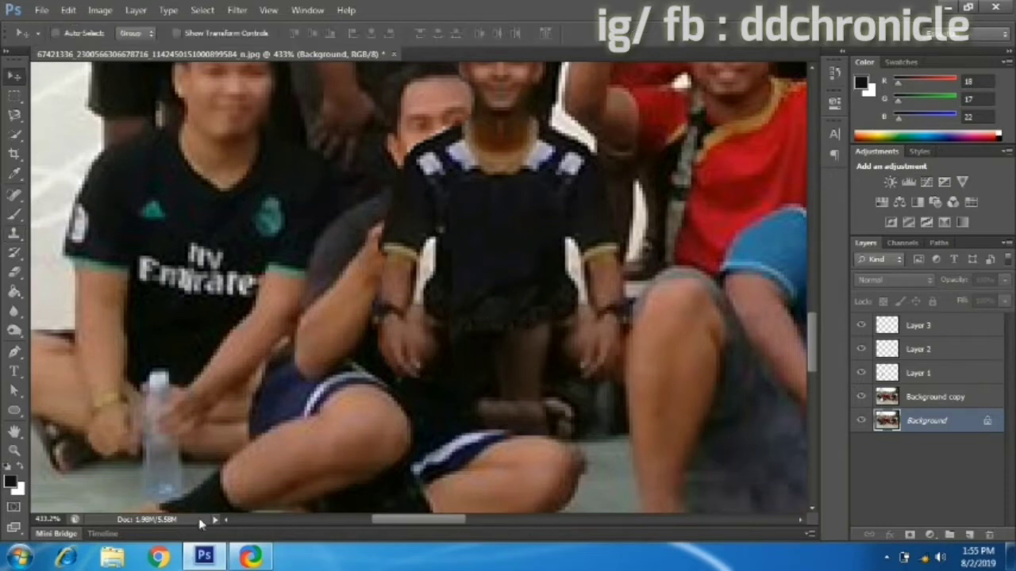
ctrl+click(238, 460)
scroll(215, 442, down, 2)
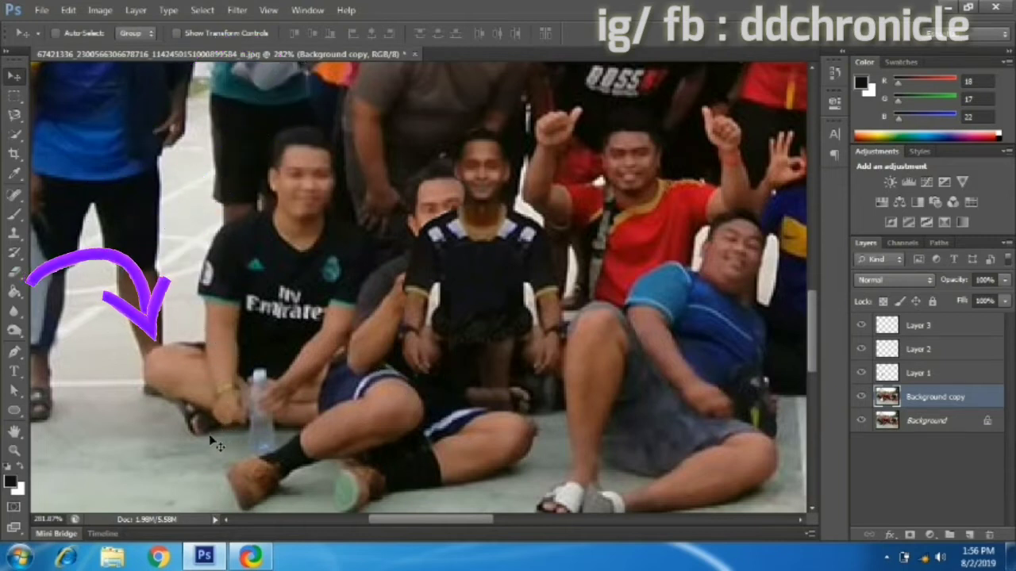
Copy a seated man's knee to Layer 4, raise it in the stack and stretch it over the gap.
click(13, 116)
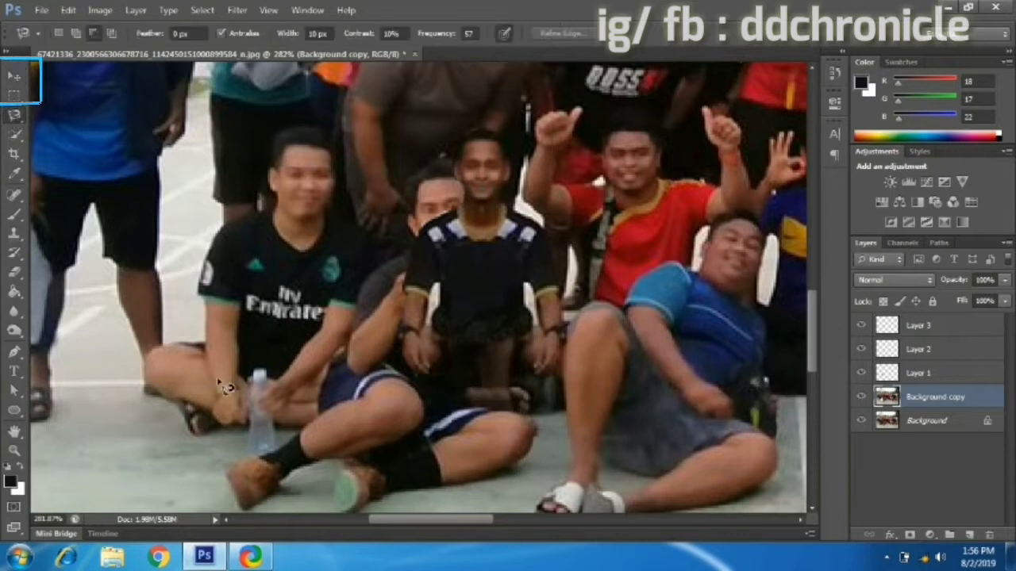
click(211, 413)
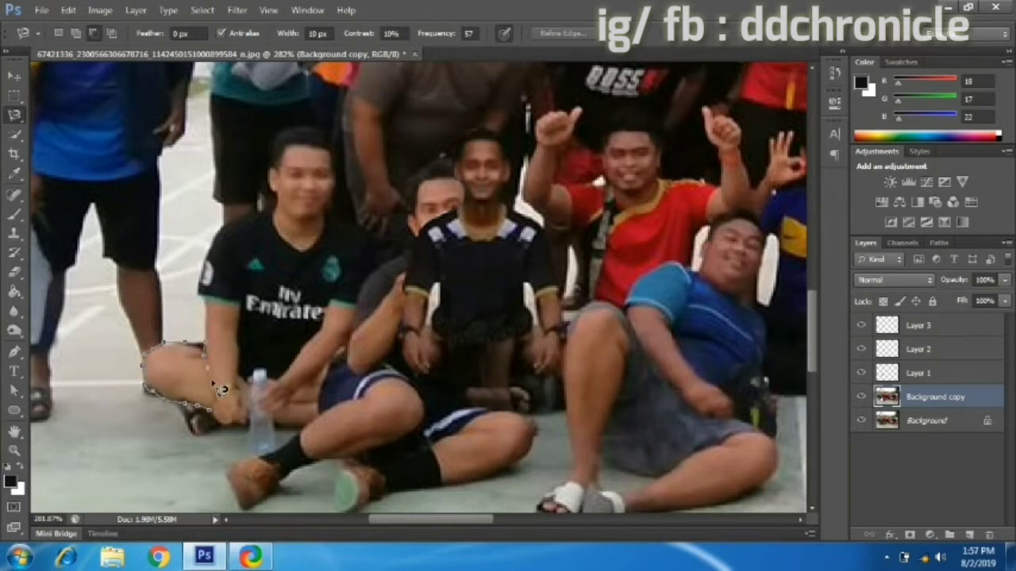
double_click(225, 421)
key(ctrl+j)
drag(951, 397, 943, 321)
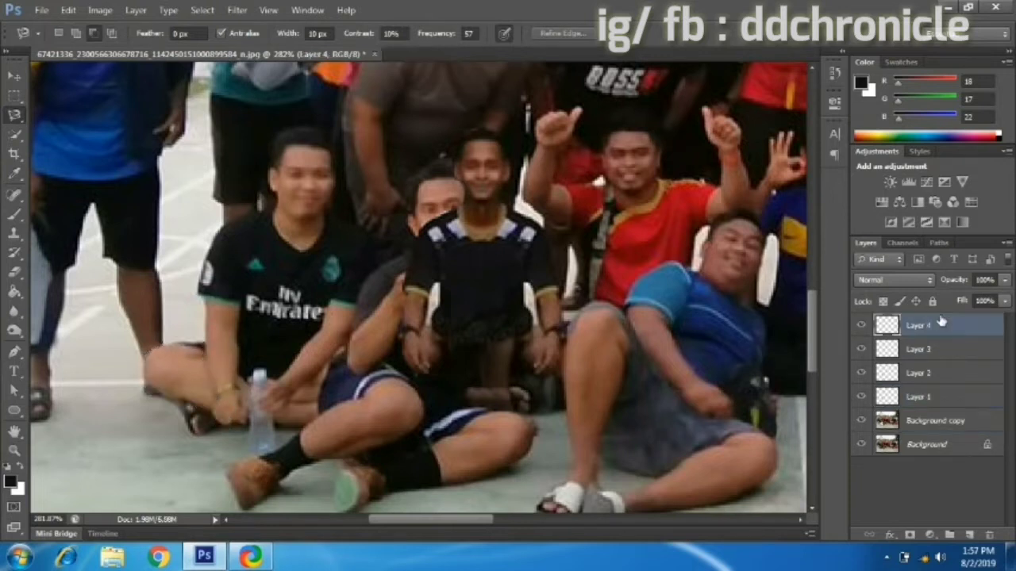
key(v)
key(ctrl+t)
mouse_move(182, 381)
mouse_down()
mouse_move(422, 389)
mouse_move(389, 386)
mouse_up()
key(Return)
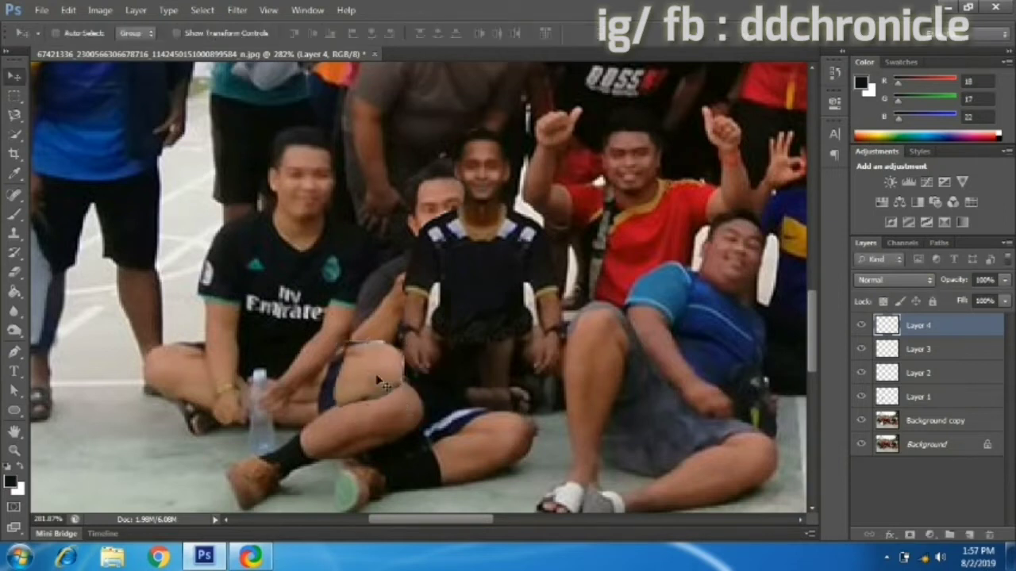
Lasso another small knee-edge piece and copy it onto Layer 5.
key(e)
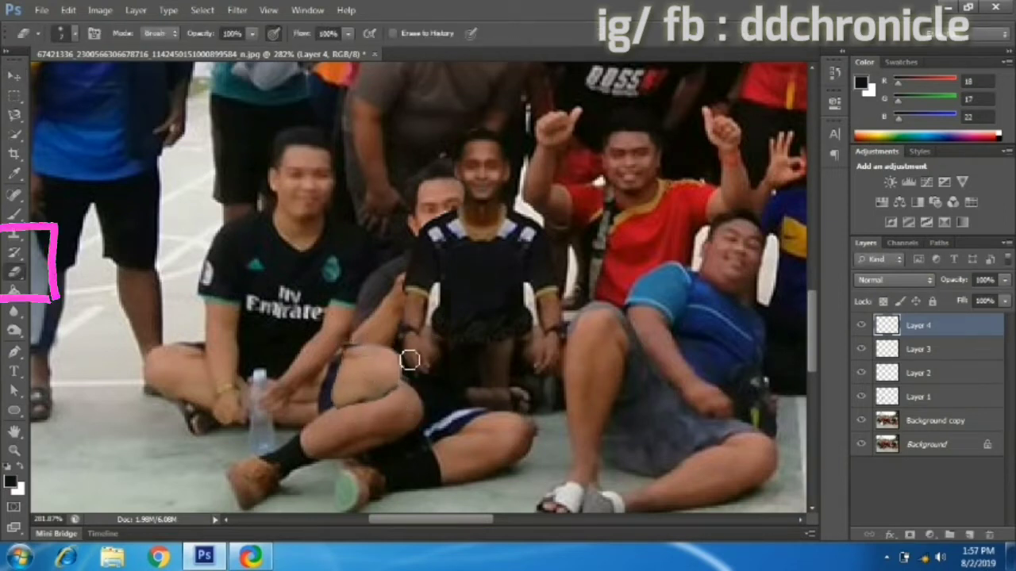
click(15, 76)
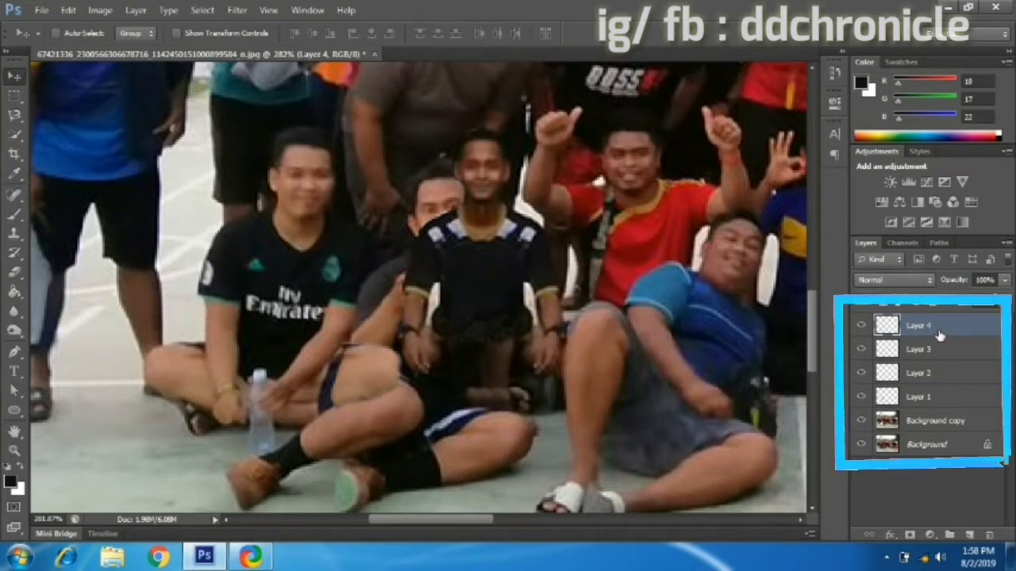
click(13, 117)
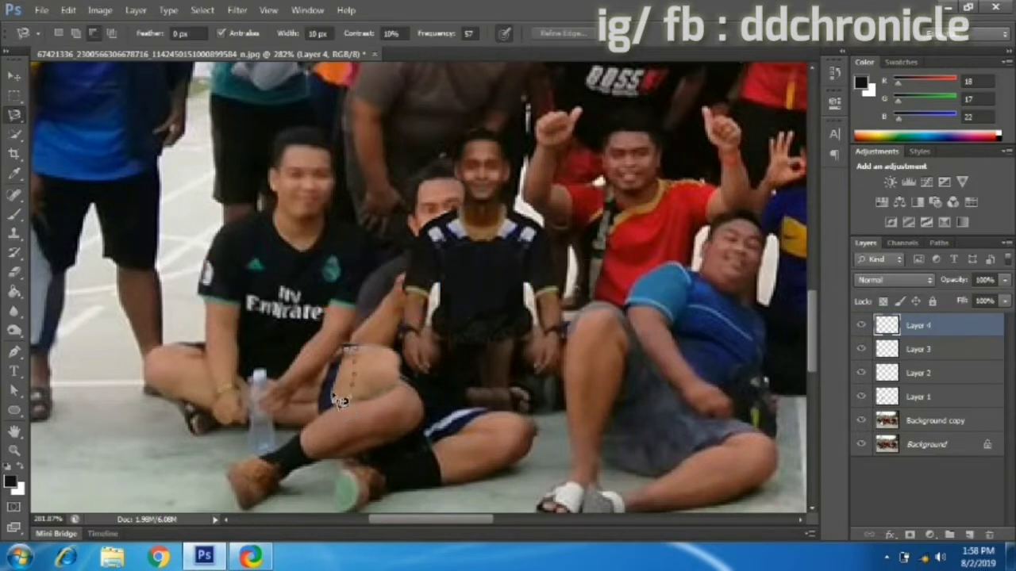
click(354, 359)
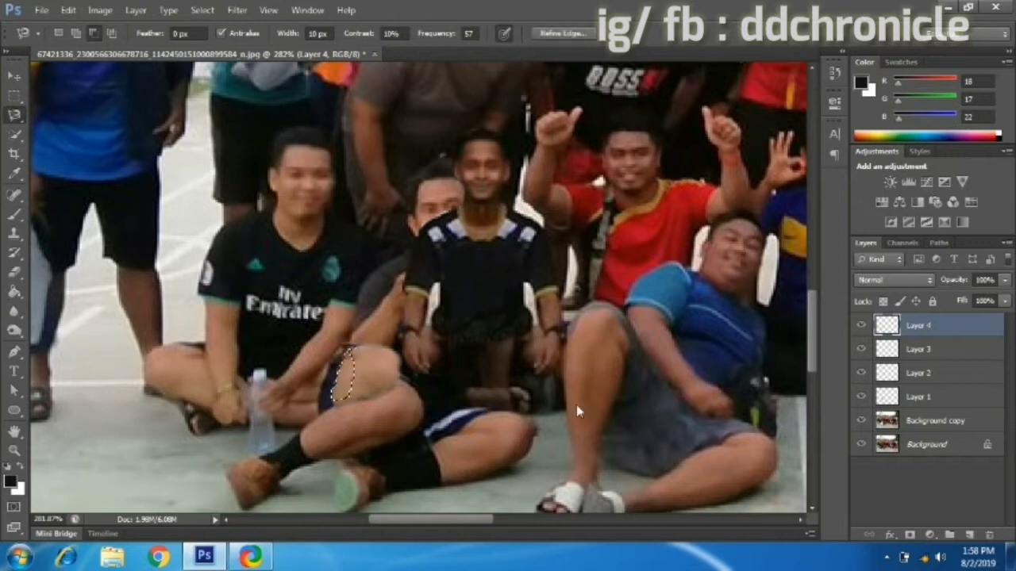
key(ctrl+j)
Nudge the knee patch slightly to the left.
key(v)
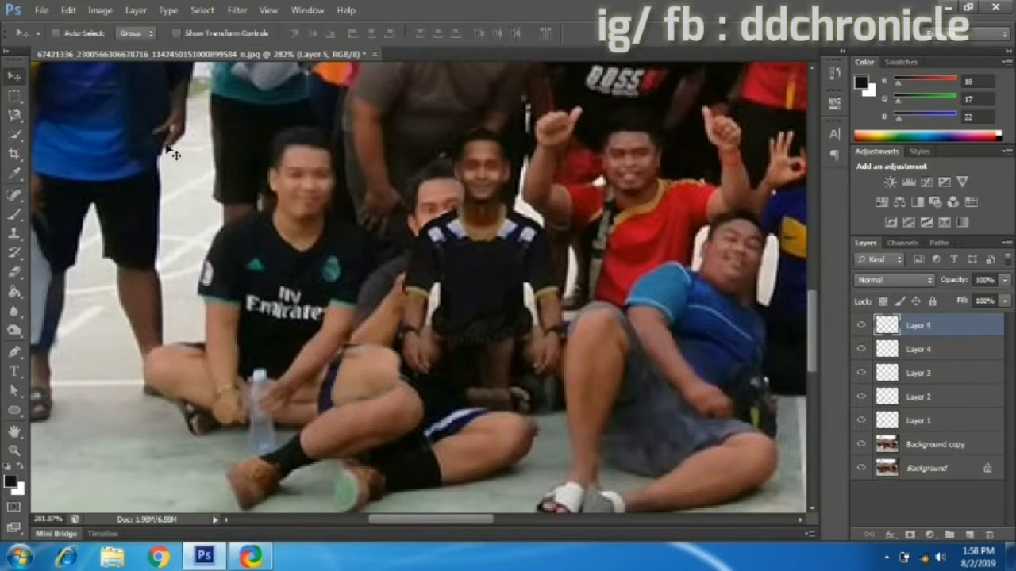
drag(499, 358, 484, 359)
click(14, 213)
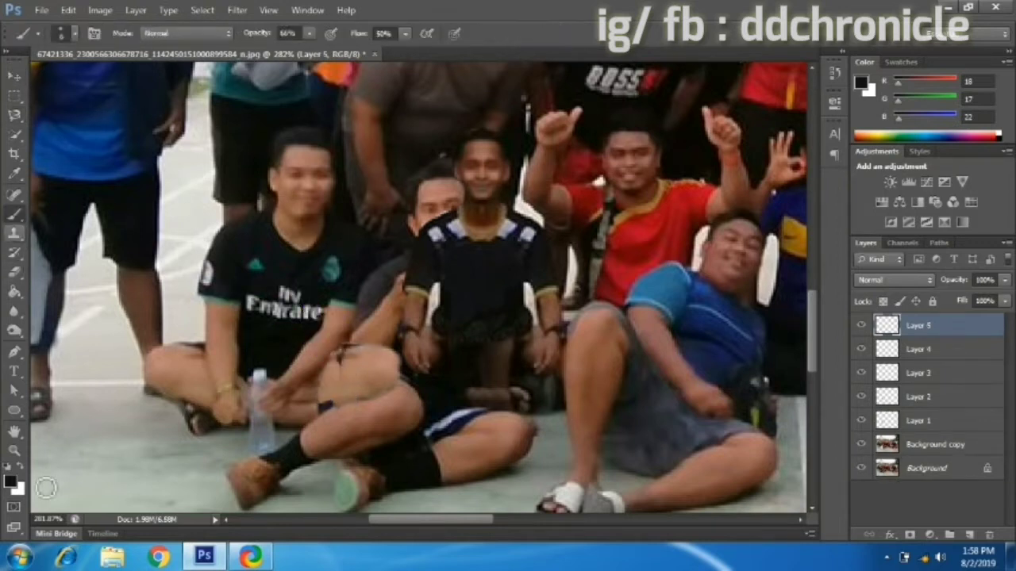
Set the foreground colour to a lighter skin tone, RGB 170, 124, 100.
click(10, 482)
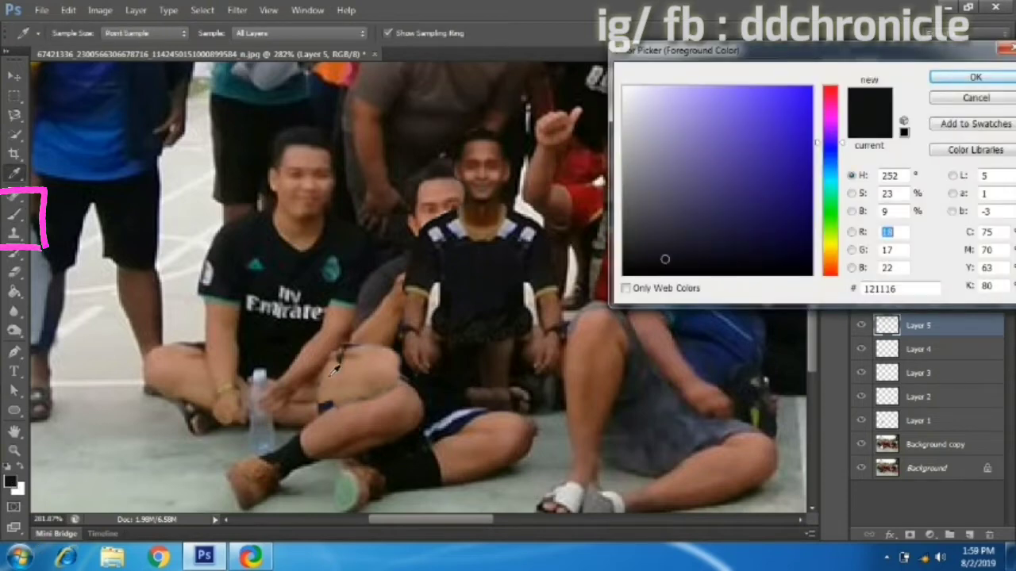
click(356, 349)
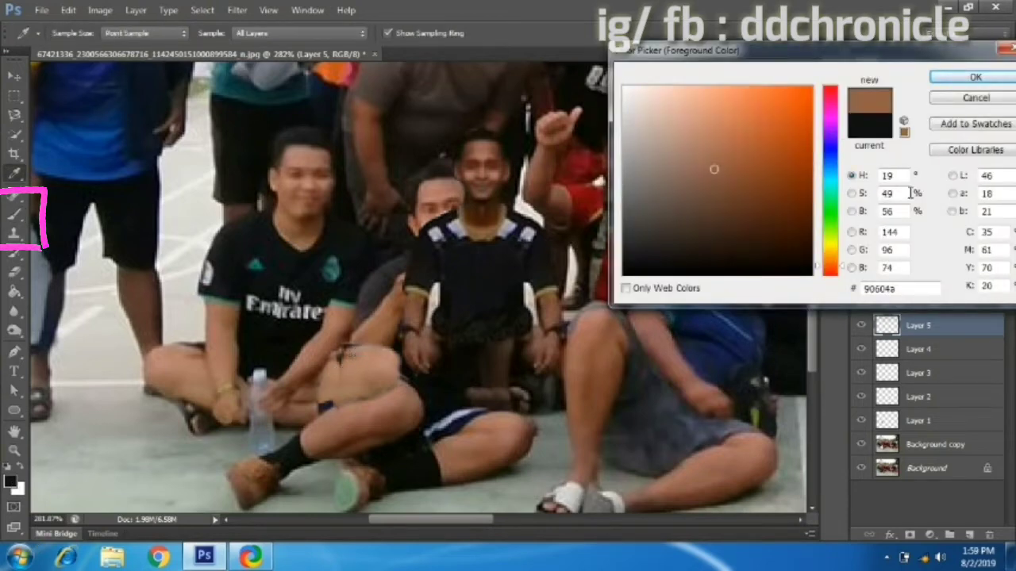
click(976, 77)
click(10, 482)
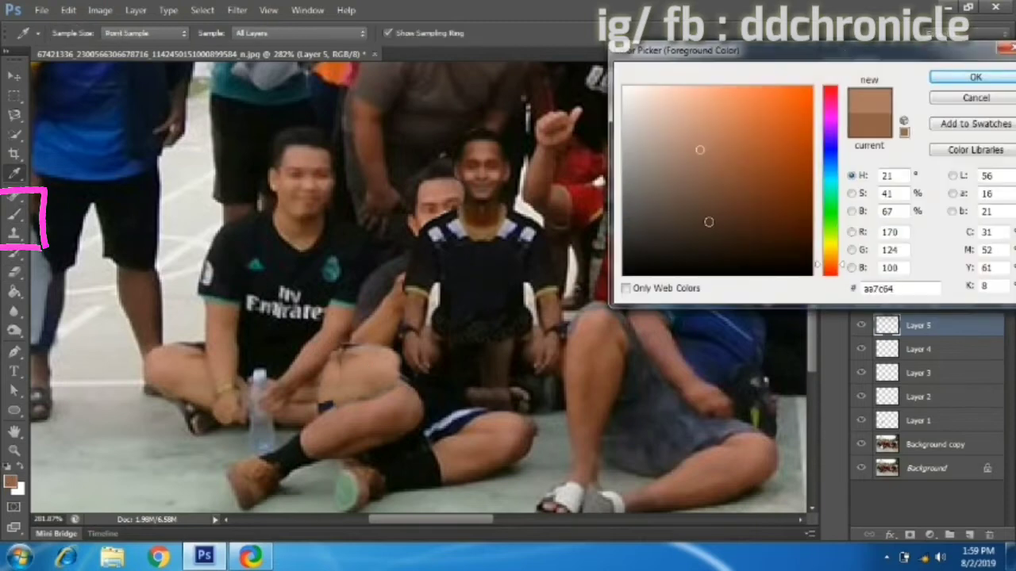
click(349, 373)
click(975, 77)
Switch to the Blur tool to soften the retouched edges.
right_click(15, 311)
click(59, 308)
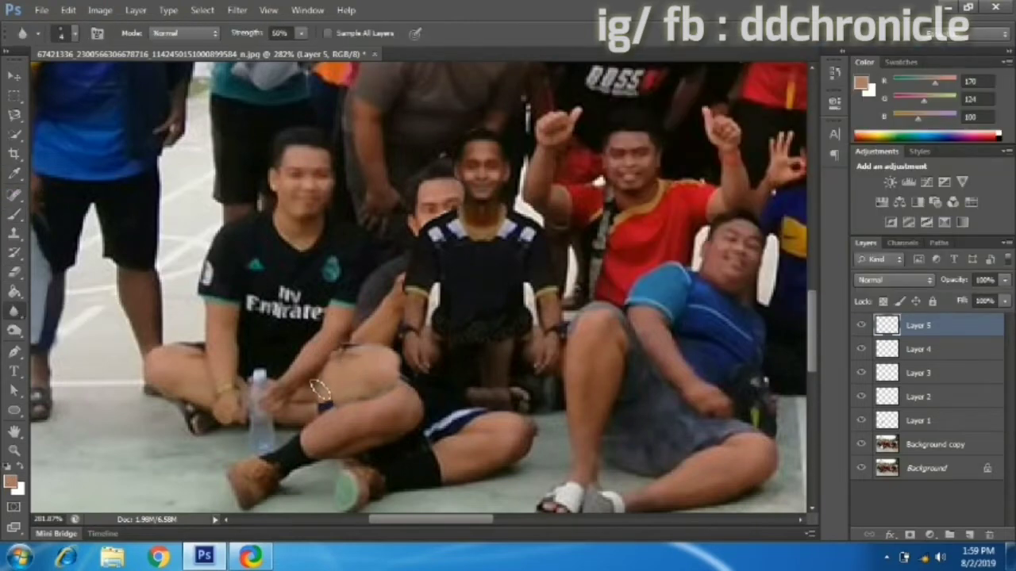
key(o)
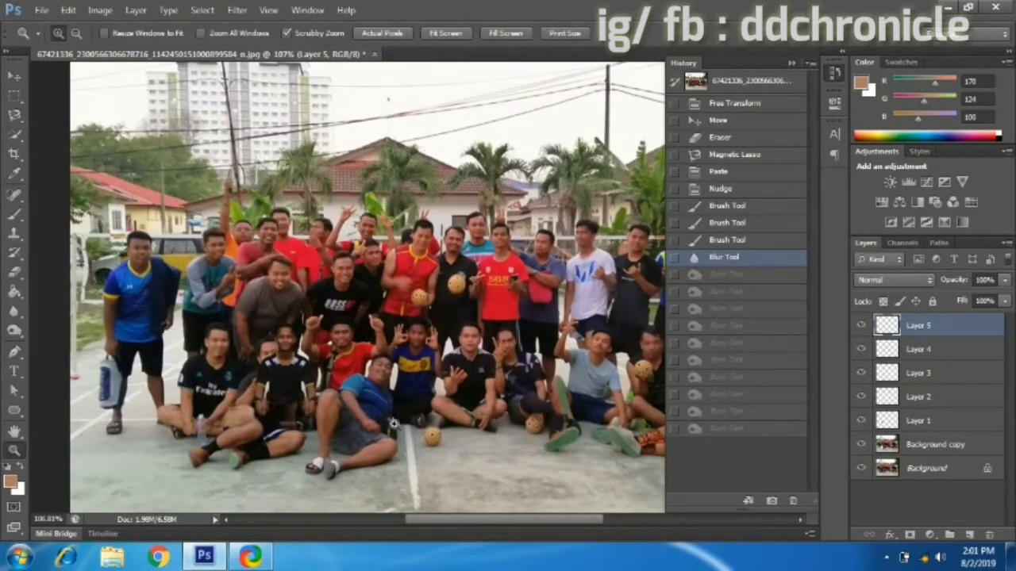
Zoom in on the seated men's feet.
key(v)
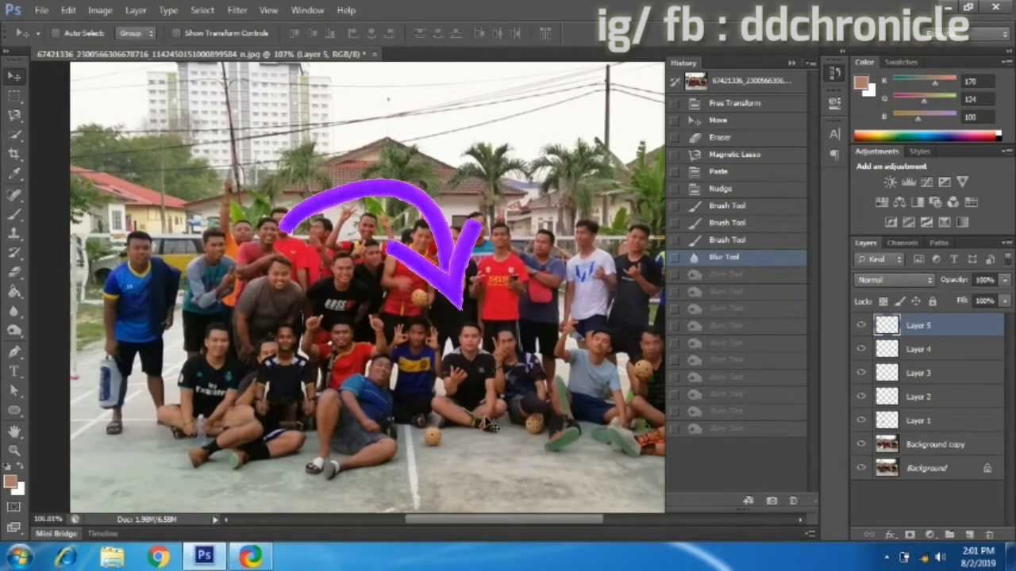
key(z)
drag(490, 429, 558, 470)
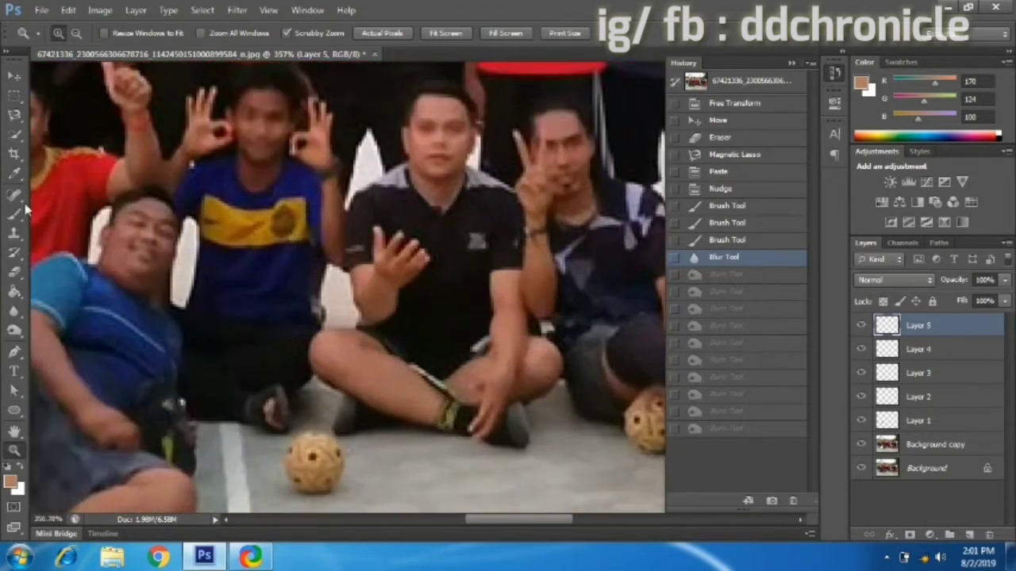
click(15, 114)
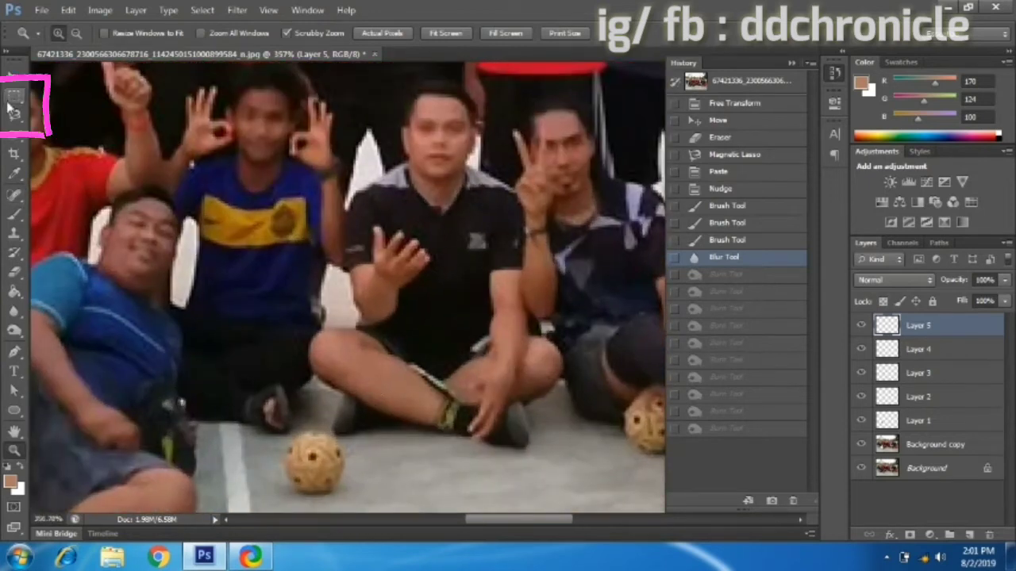
click(937, 444)
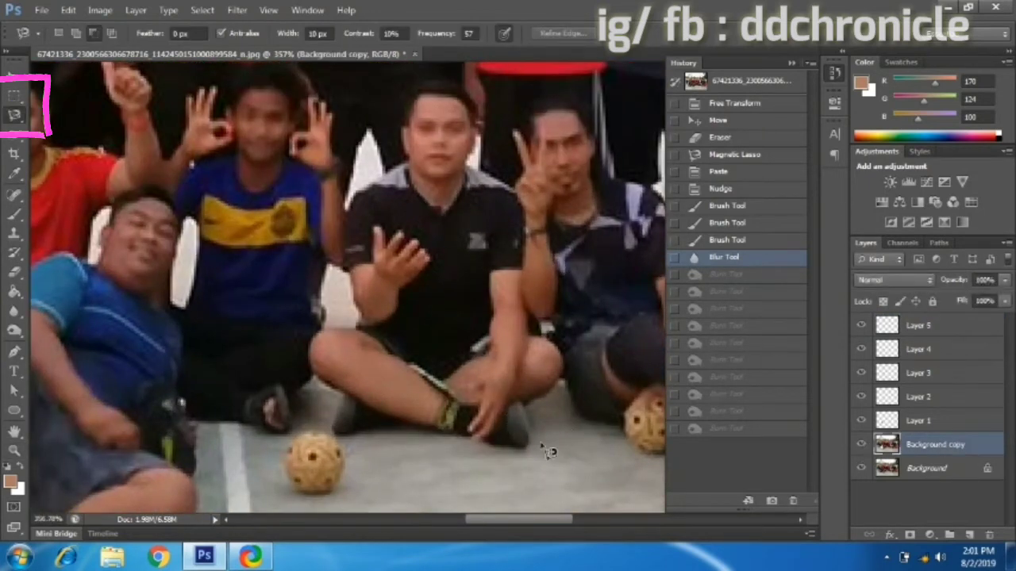
Trace the seated man's shoe and place the copied shoe on the rebuilt leg.
click(524, 403)
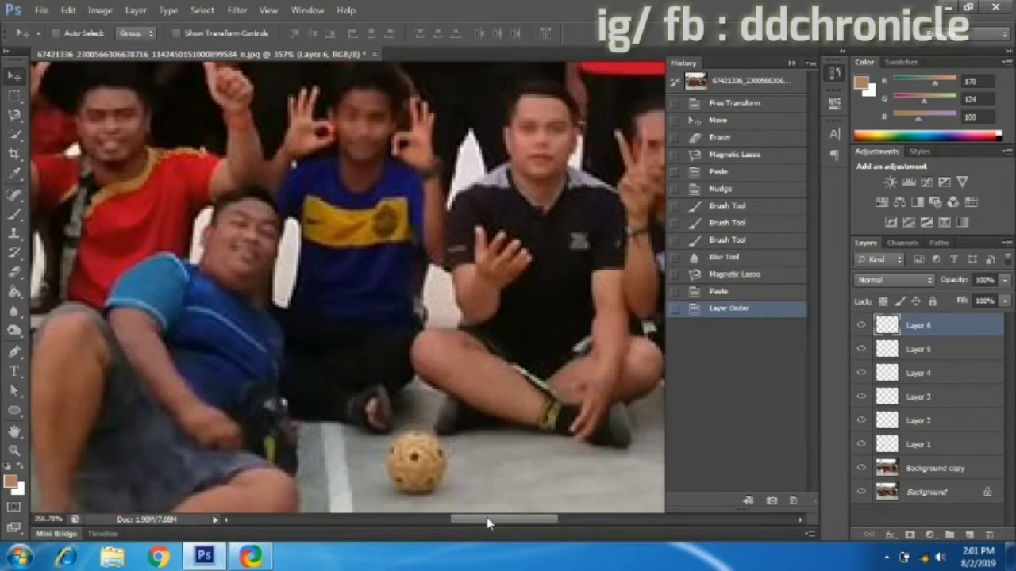
drag(592, 428, 148, 384)
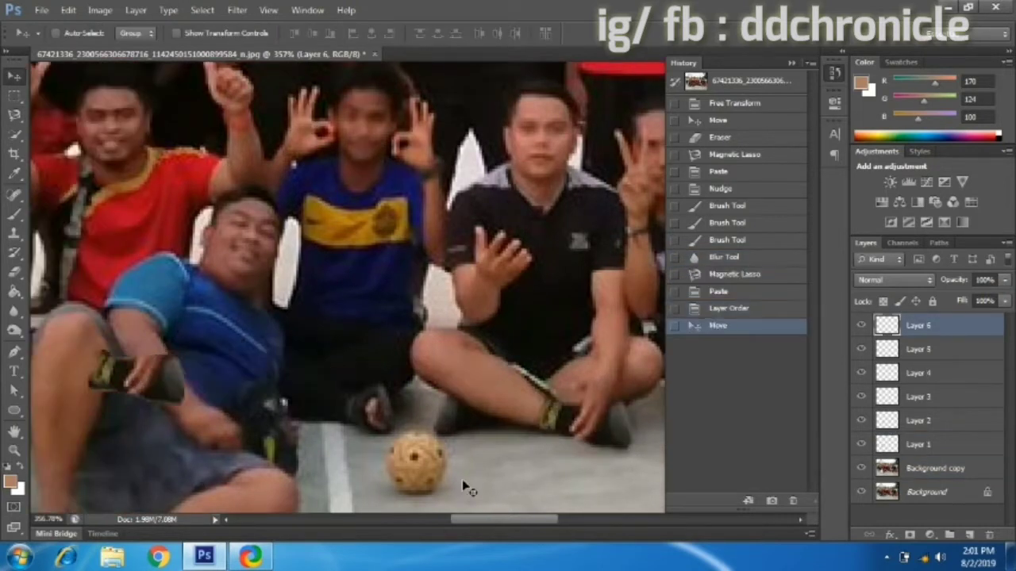
drag(500, 520, 424, 524)
drag(658, 381, 302, 441)
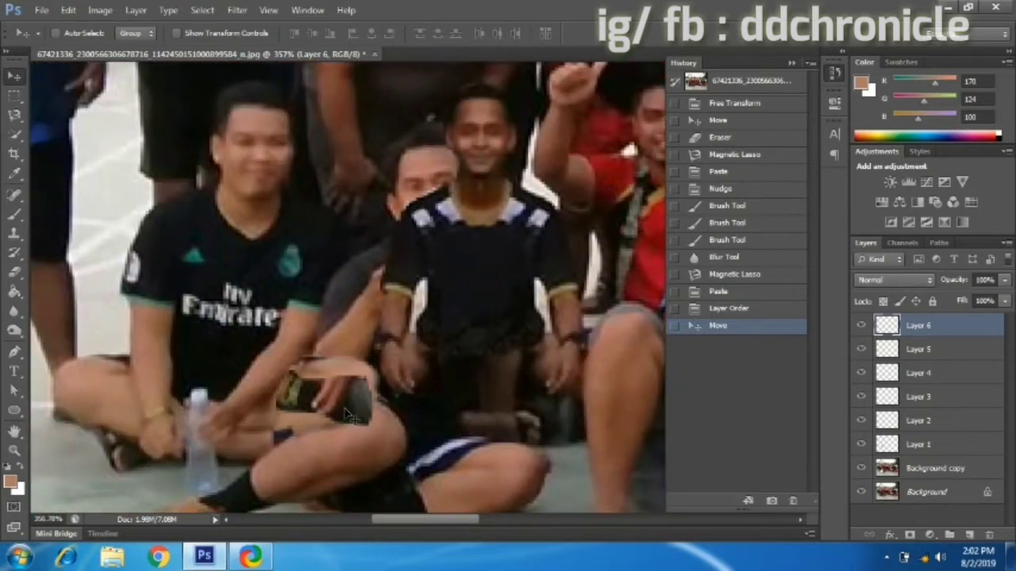
Paint the grey sock black and erase stray edges around the sock and knee.
key(b)
mouse_move(242, 462)
mouse_down()
mouse_move(293, 441)
mouse_move(302, 450)
mouse_move(294, 460)
mouse_up()
click(15, 273)
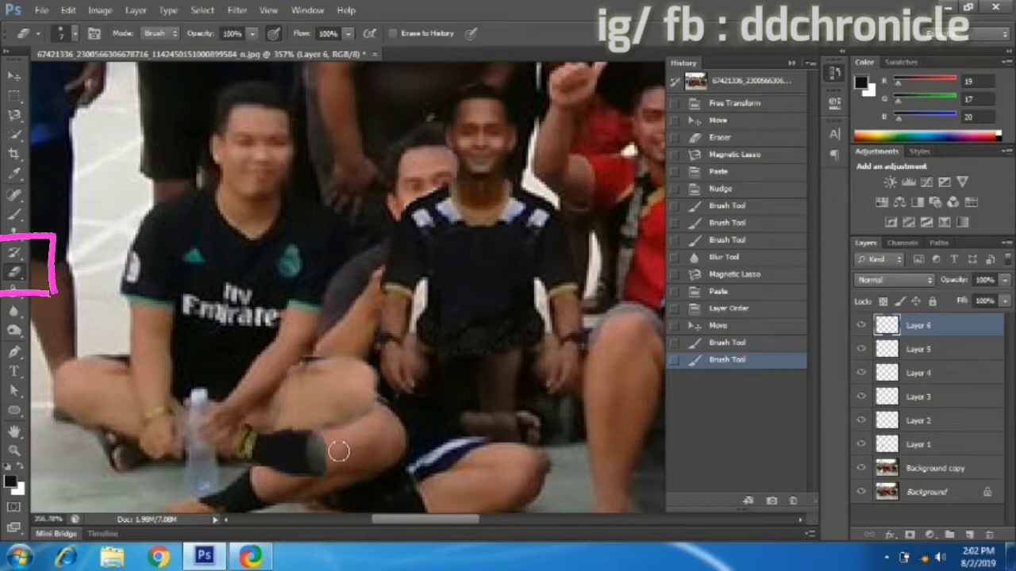
drag(323, 485, 292, 503)
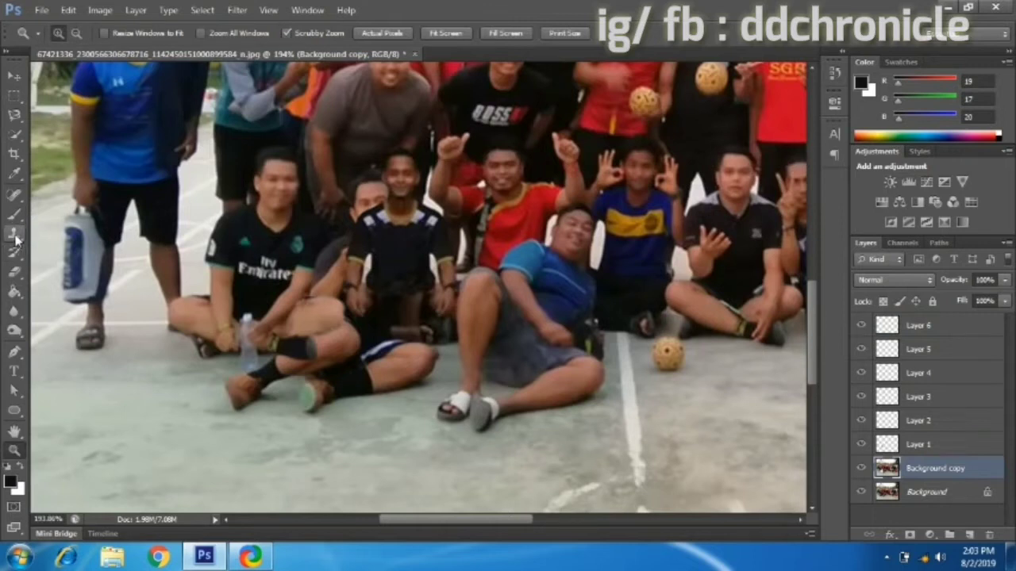
Clone floor texture over the leftover shoe and leg with a 33 px Clone Stamp.
click(14, 235)
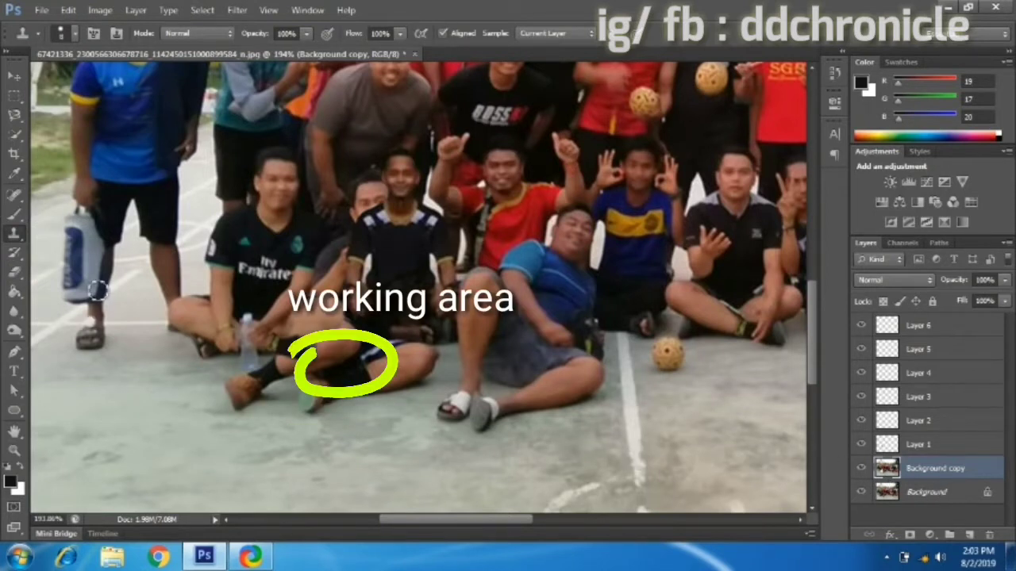
click(76, 34)
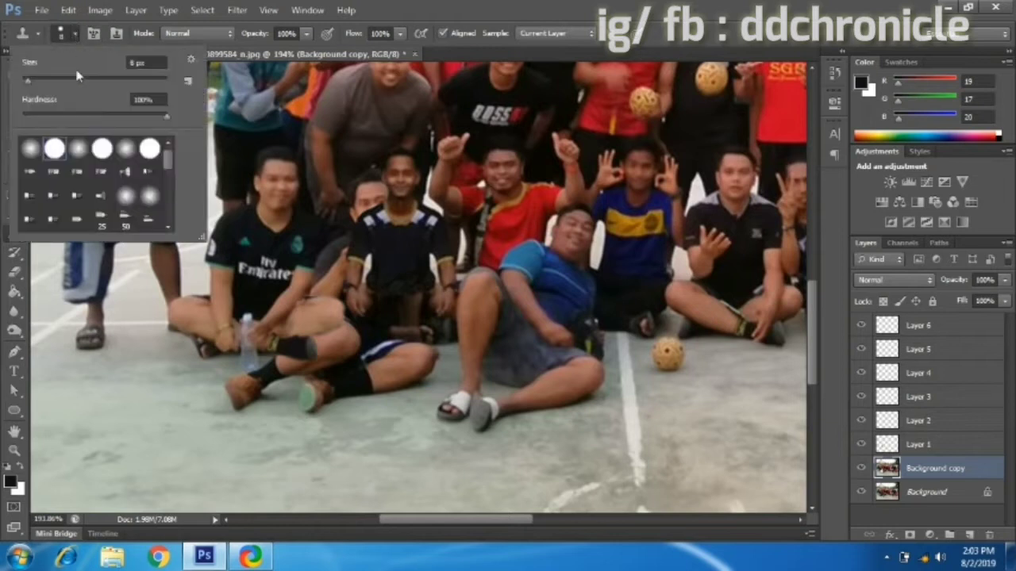
drag(27, 81, 59, 82)
key(Return)
mouse_move(242, 401)
mouse_down()
mouse_move(295, 367)
mouse_move(239, 381)
mouse_move(302, 353)
mouse_up()
drag(381, 388, 445, 333)
drag(437, 373, 367, 358)
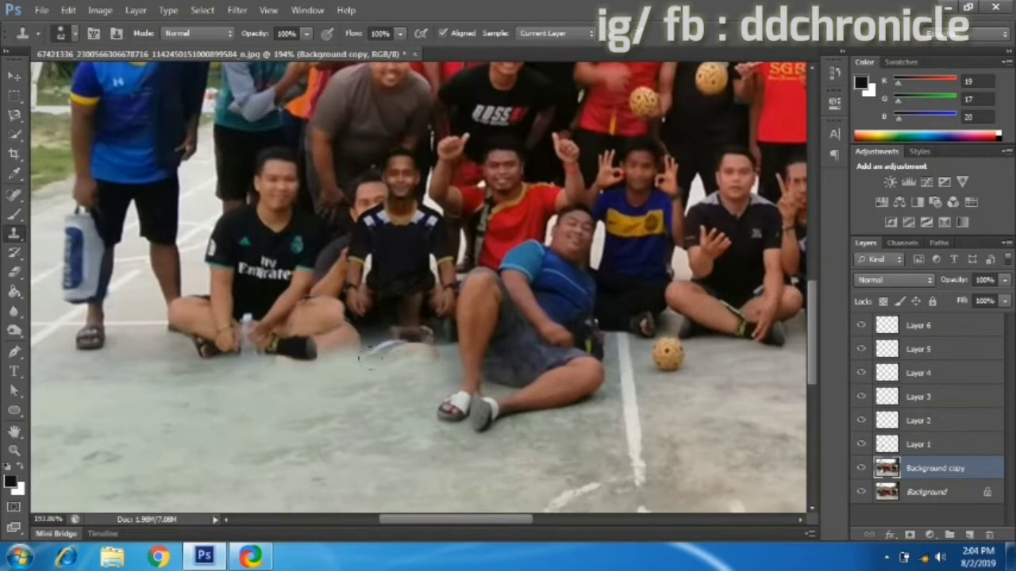
At 31 px, blend more cloned floor into the gap below the figure.
click(73, 32)
key(Return)
drag(436, 346, 373, 357)
drag(374, 413, 349, 425)
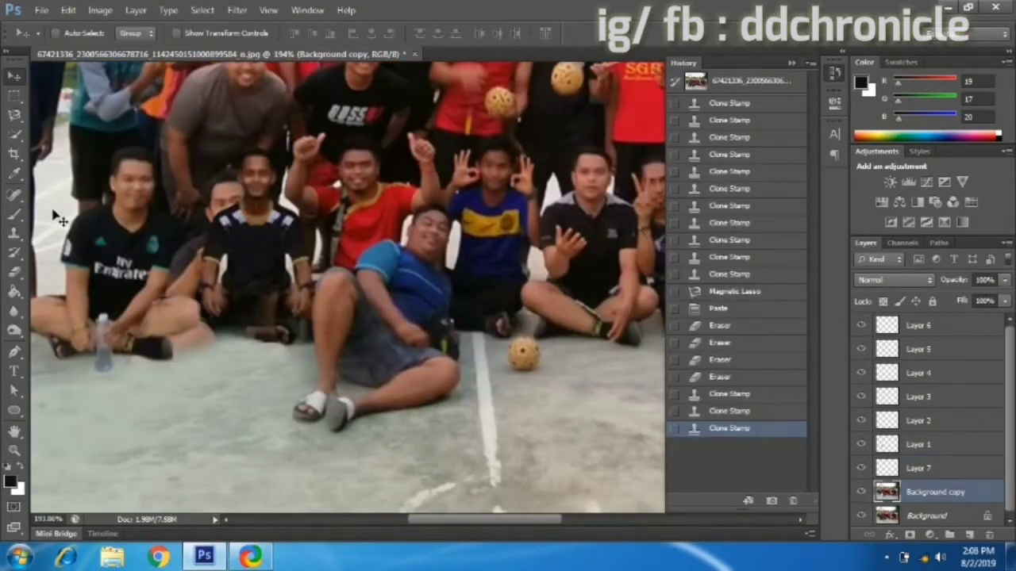
click(16, 116)
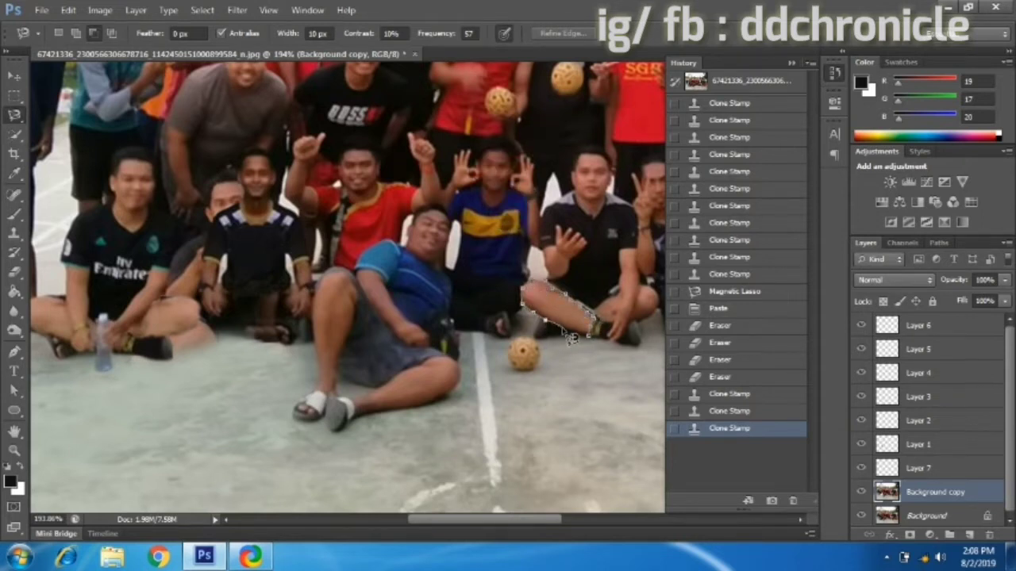
Copy the seated man's selected bare leg onto a new Layer 8.
double_click(597, 345)
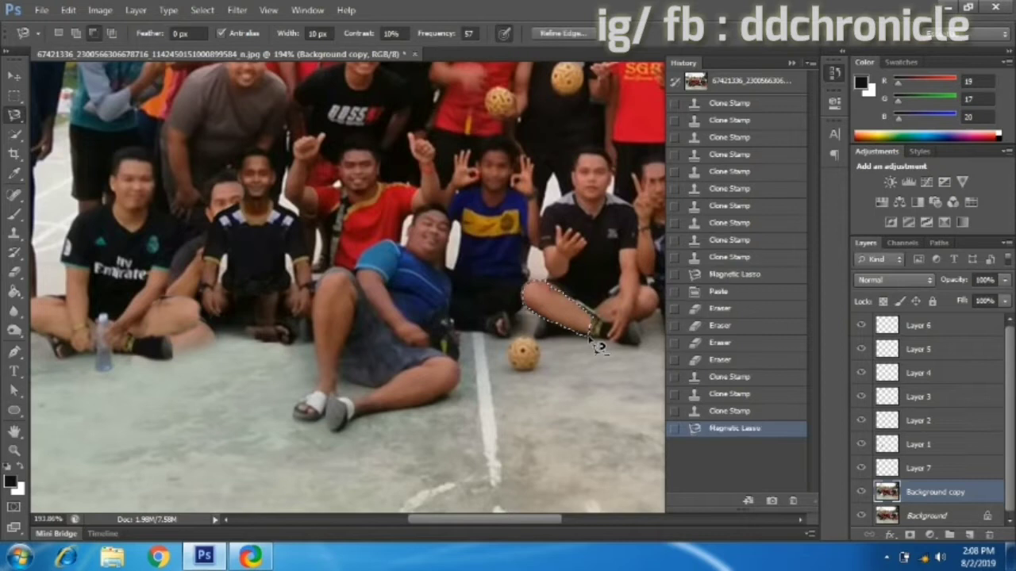
key(ctrl+c)
key(ctrl+v)
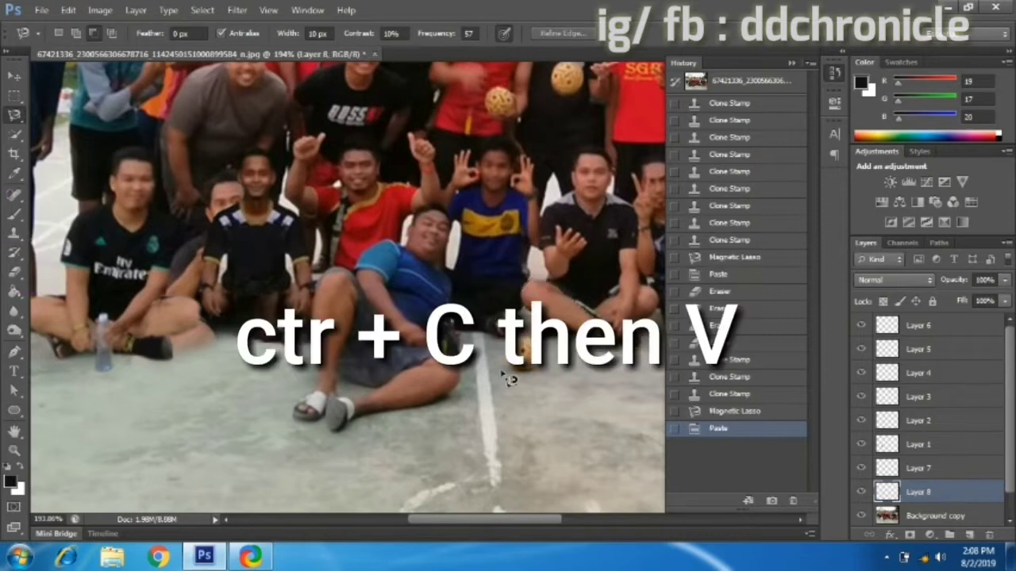
drag(934, 495, 927, 316)
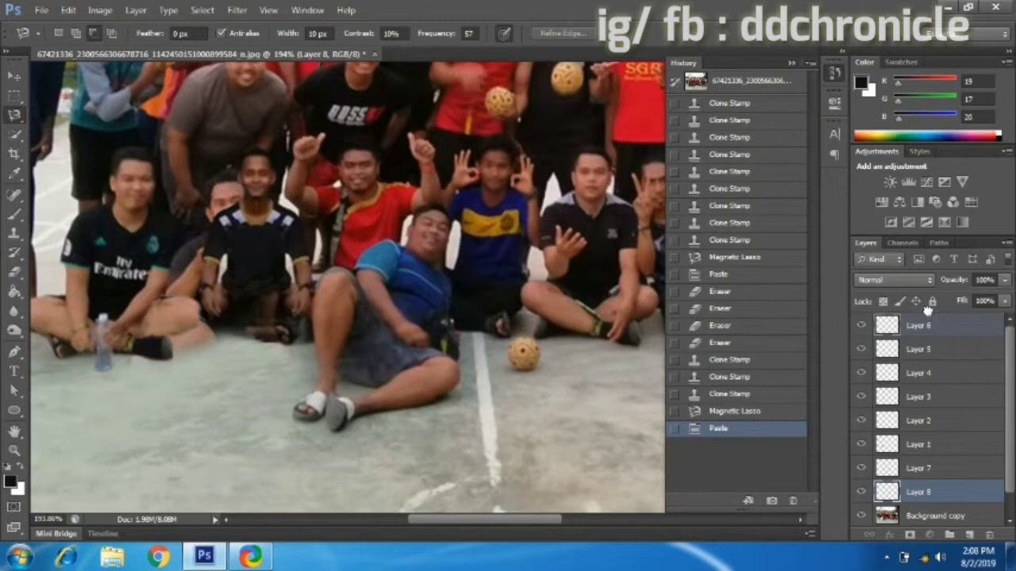
drag(927, 318, 930, 323)
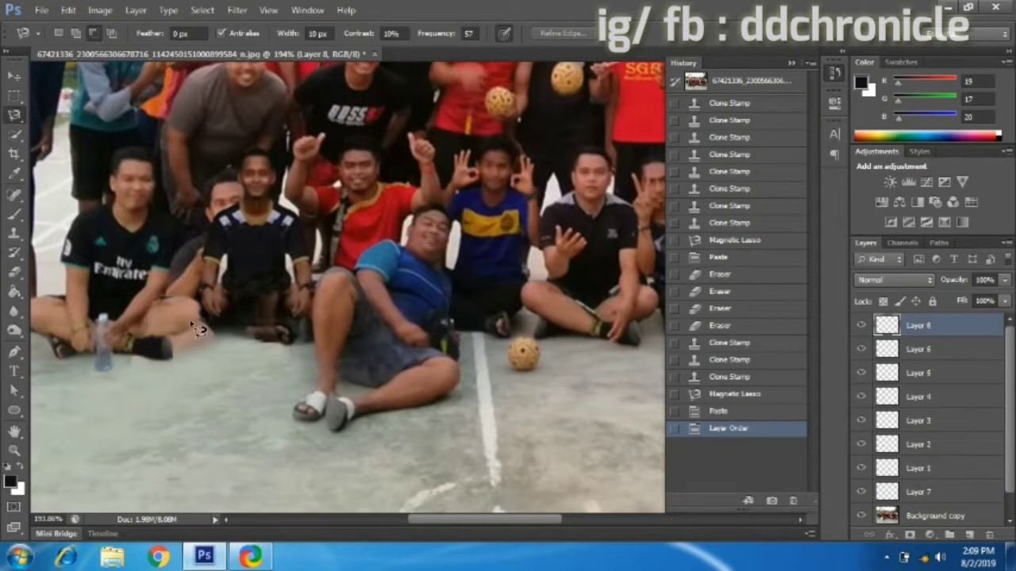
Check Layers 6, 5 and 4 by toggling visibility, then move Layer 8 below Layer 4.
click(14, 76)
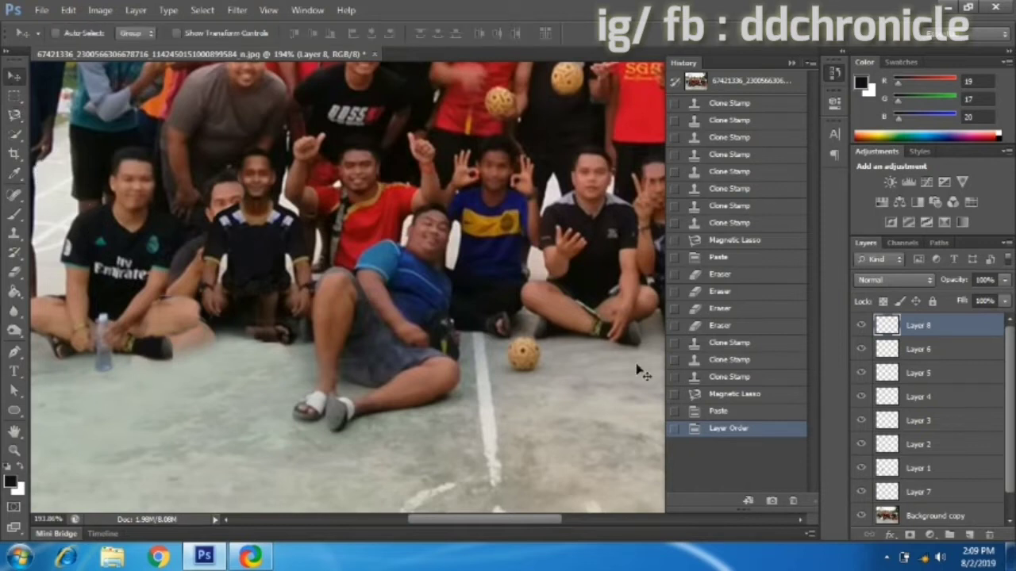
click(862, 349)
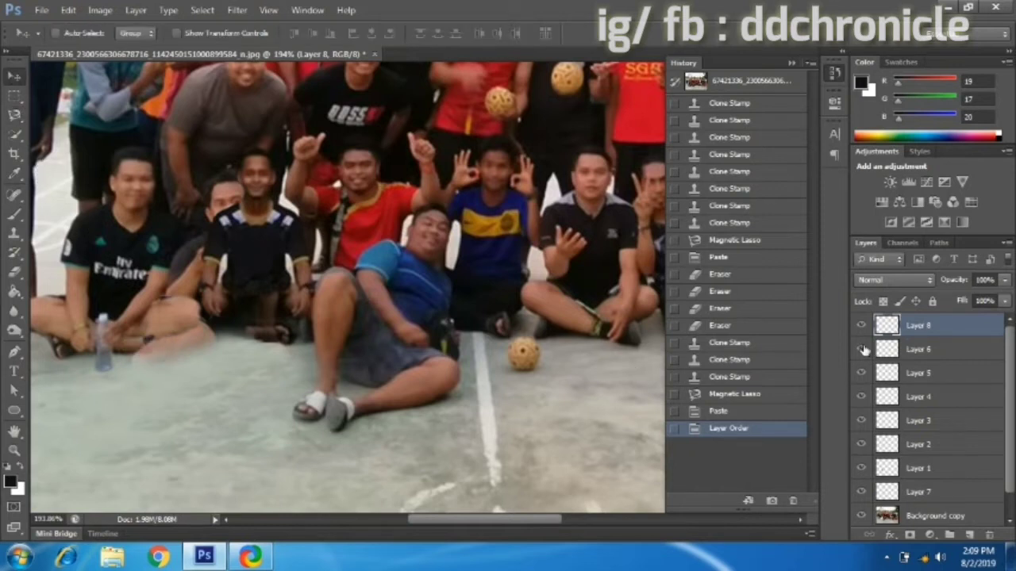
click(862, 350)
click(863, 373)
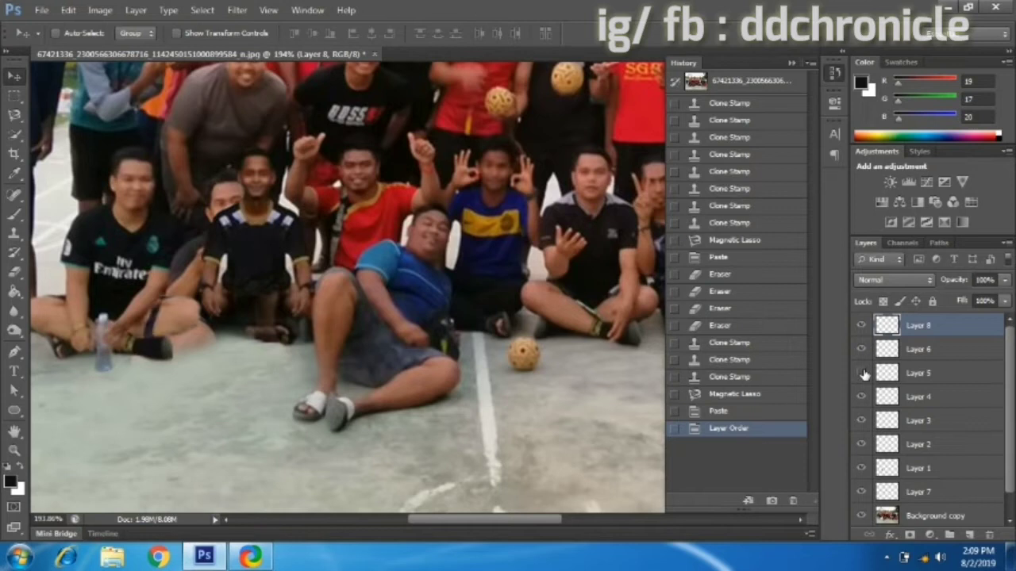
click(863, 373)
click(862, 396)
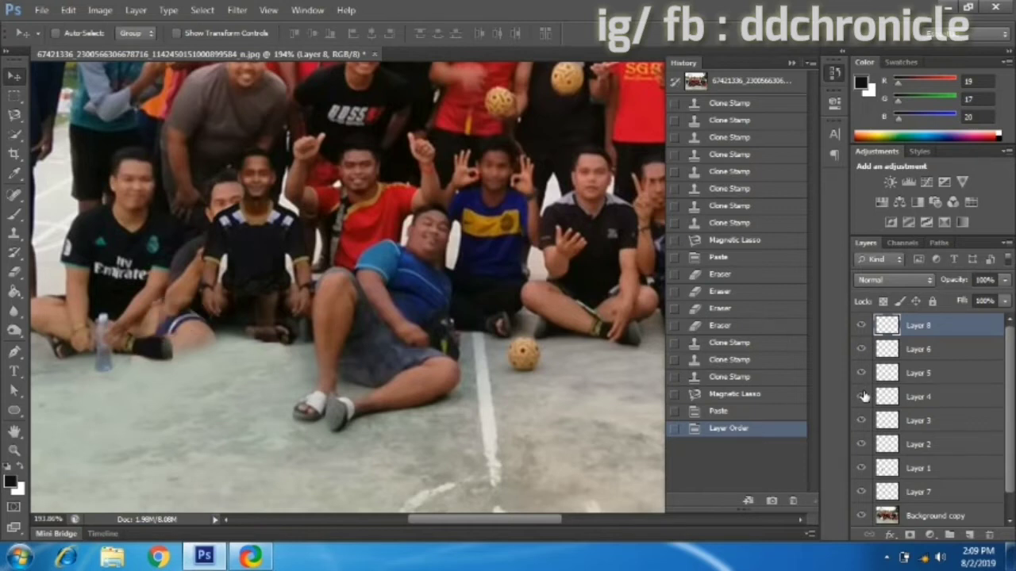
drag(955, 331, 952, 406)
Scale, rotate and position the pasted leg under the rebuilt figure as a crossed leg.
drag(272, 318, 190, 305)
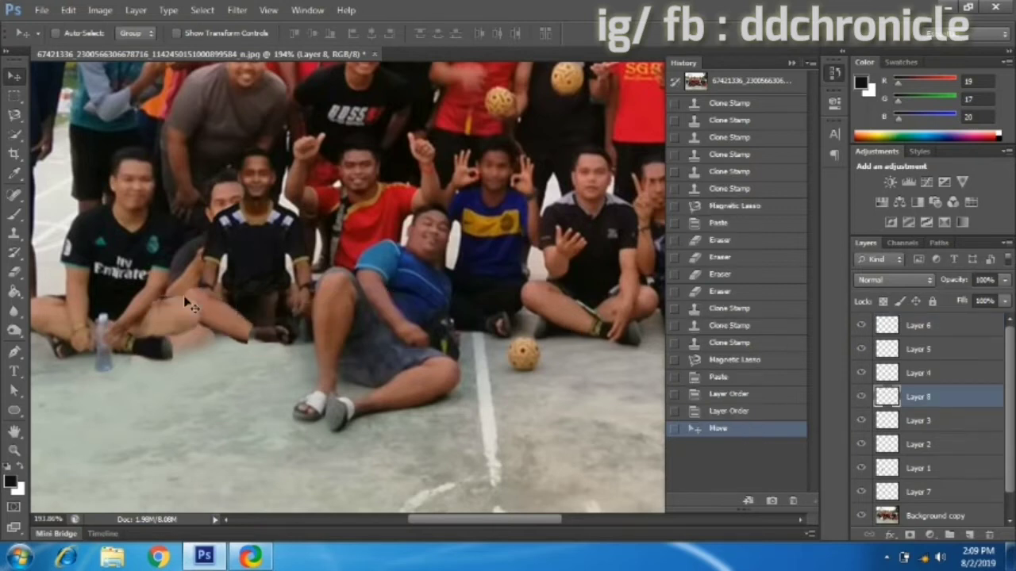
key(ctrl+t)
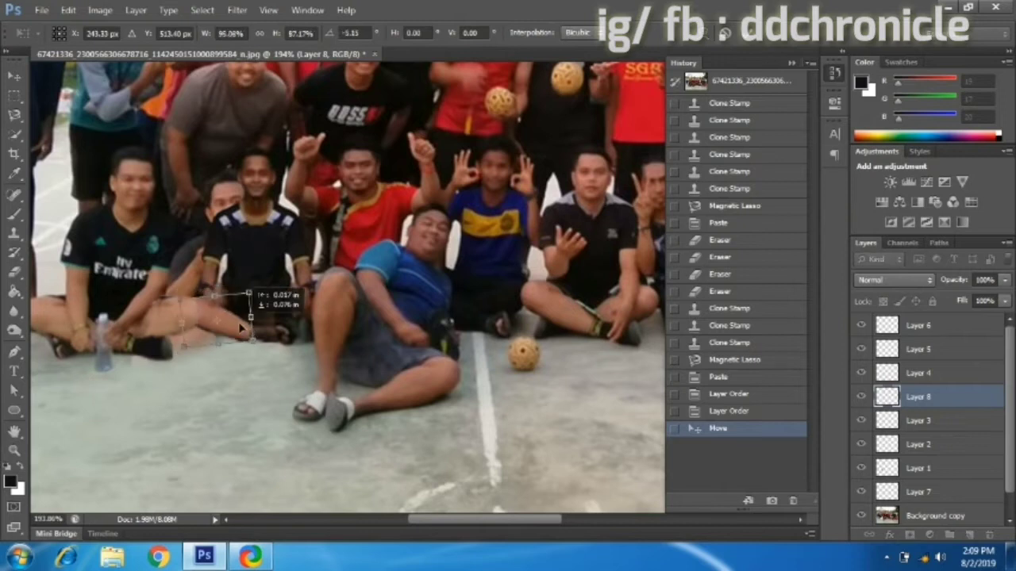
mouse_move(255, 322)
mouse_down()
mouse_move(344, 425)
mouse_move(254, 317)
mouse_move(265, 279)
mouse_up()
drag(249, 329, 246, 331)
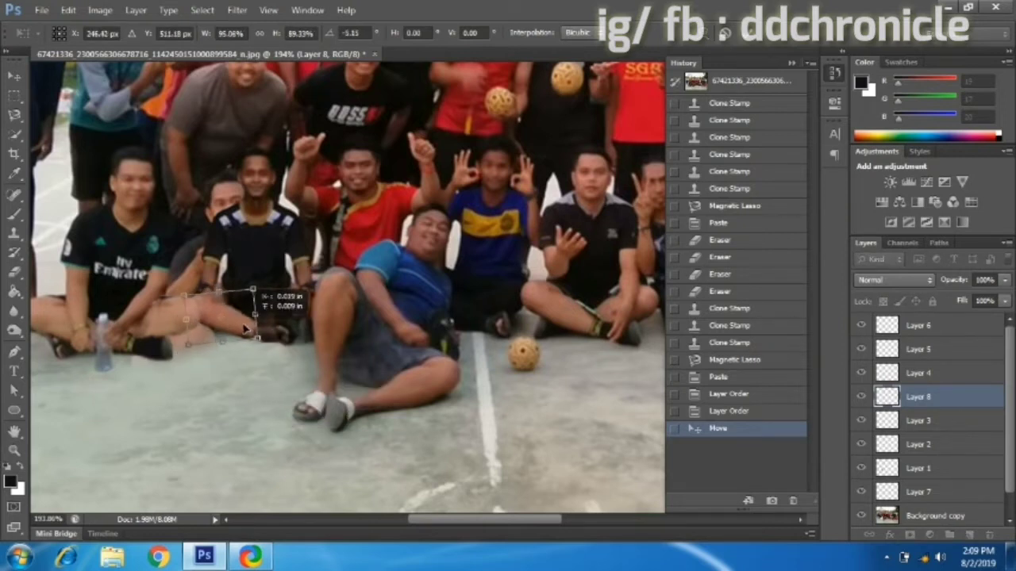
key(v)
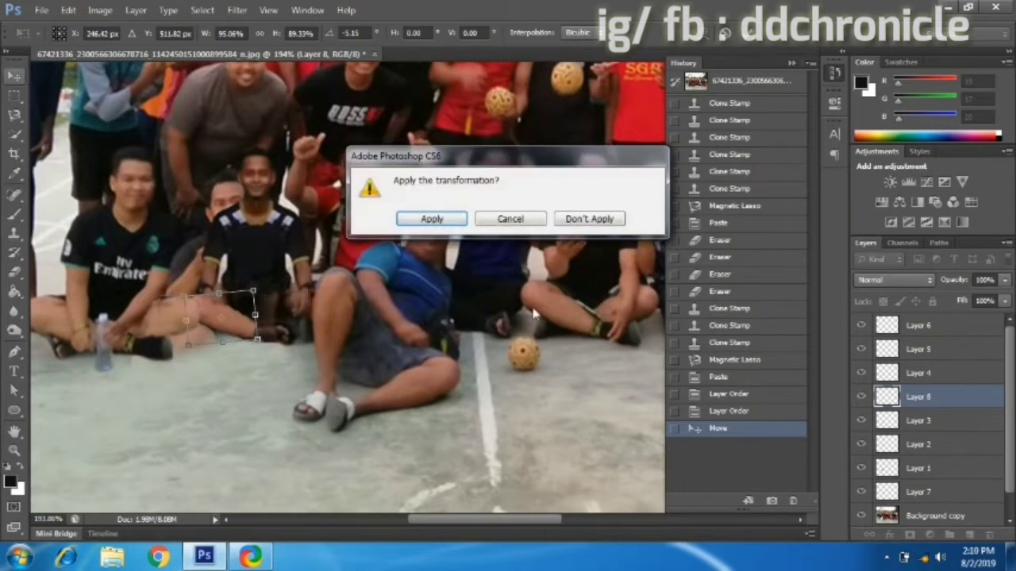
click(433, 219)
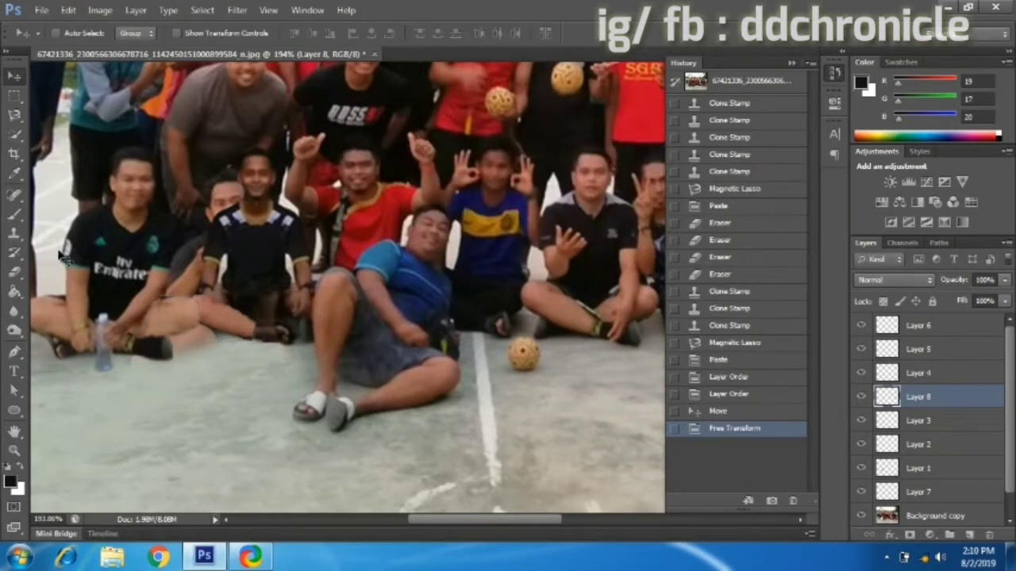
Soften Layer 8's leg edges with a soft Eraser, finishing at 14 px.
click(15, 274)
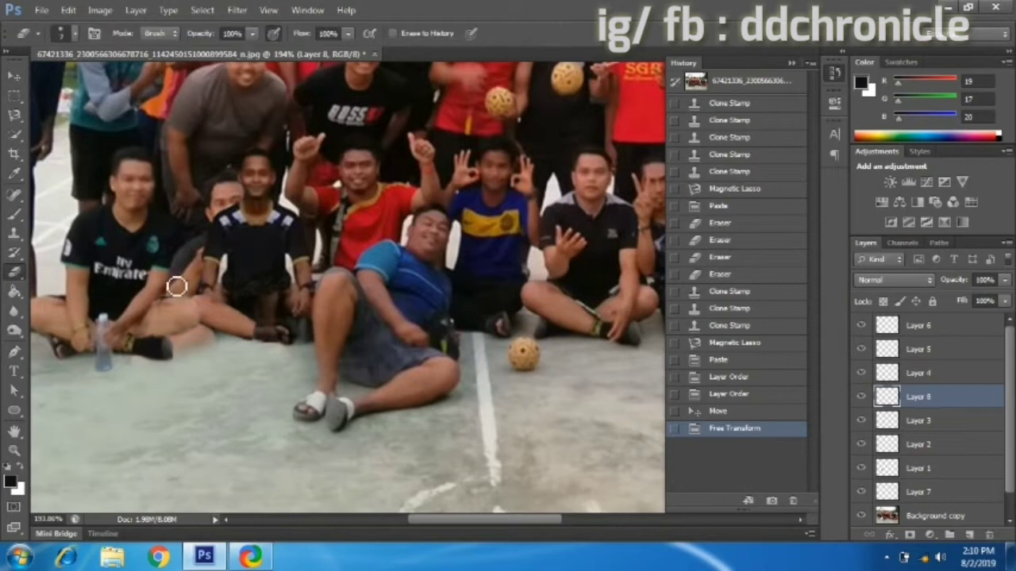
click(74, 34)
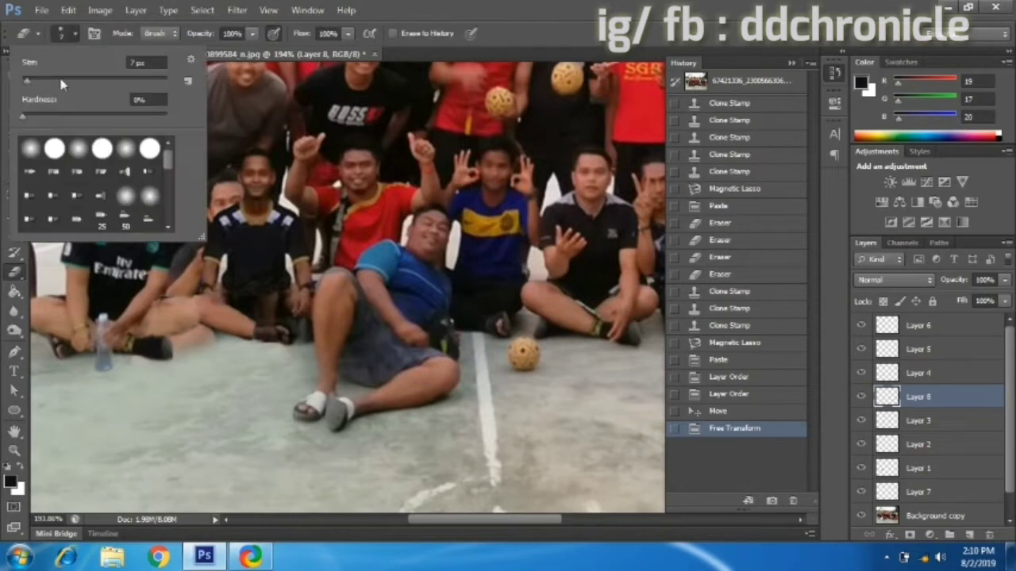
drag(22, 78, 30, 86)
click(426, 8)
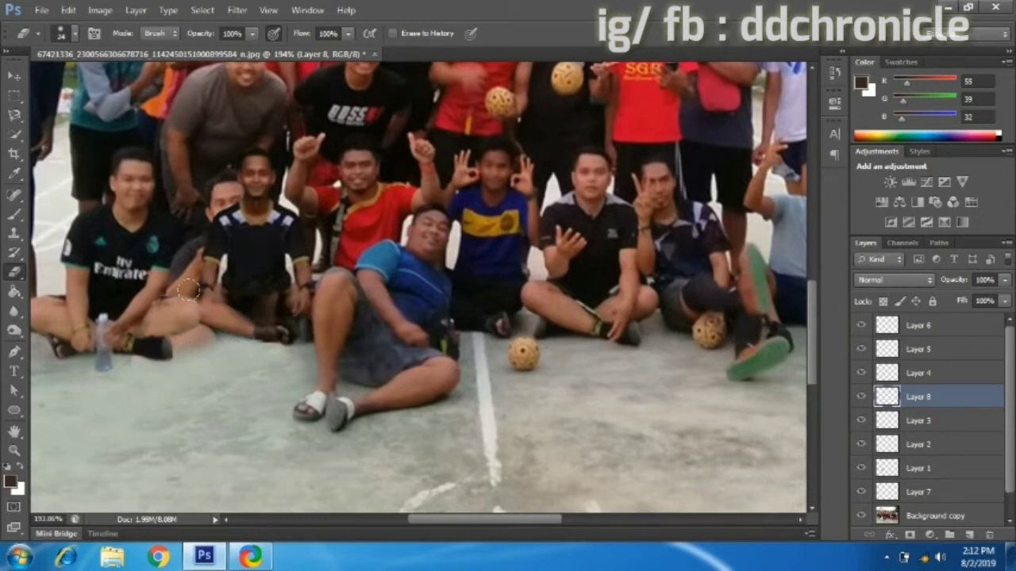
click(75, 33)
drag(47, 84, 36, 84)
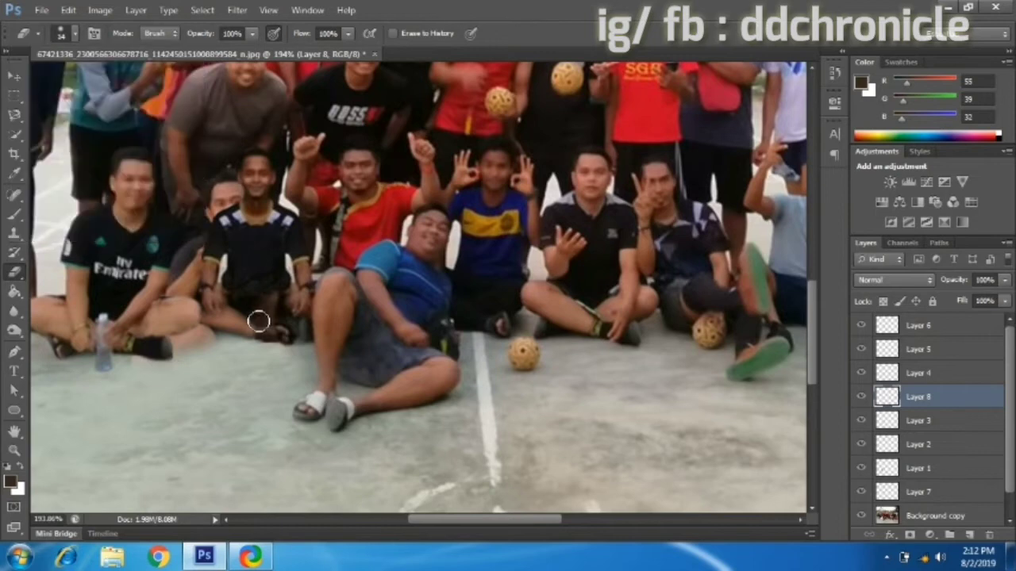
Select Background copy and set the foreground colour to RGB 90, 132, 110.
click(935, 516)
key(b)
click(74, 33)
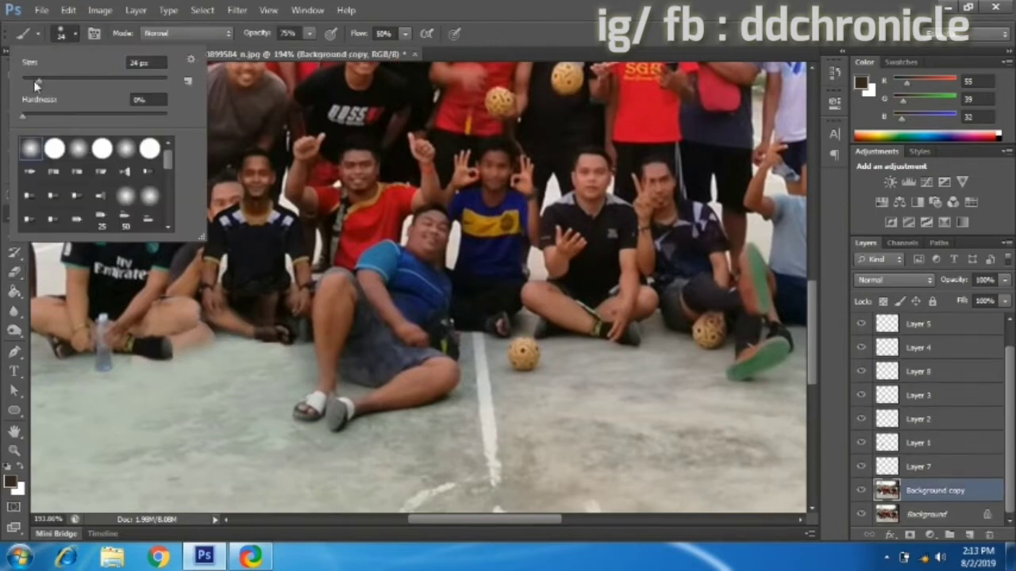
click(10, 481)
click(971, 74)
Zoom in on the gap beside the man in the black jersey.
key(z)
drag(273, 321, 283, 321)
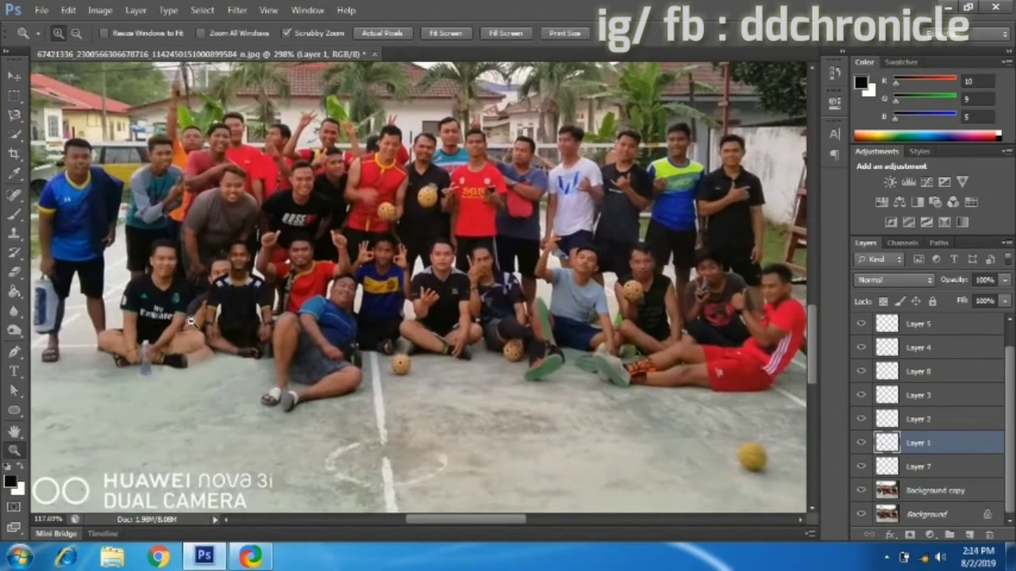
drag(193, 322, 215, 338)
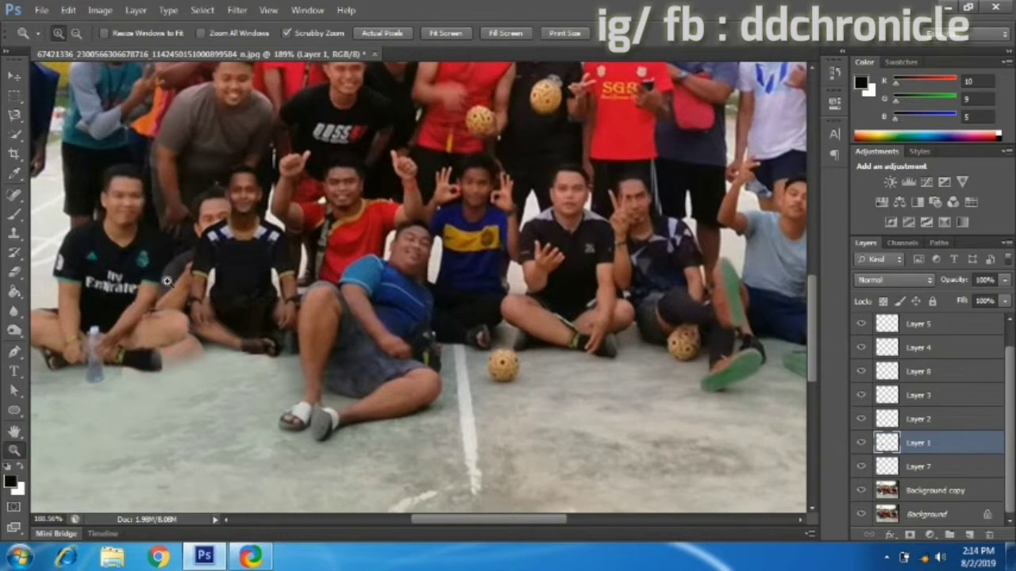
click(14, 76)
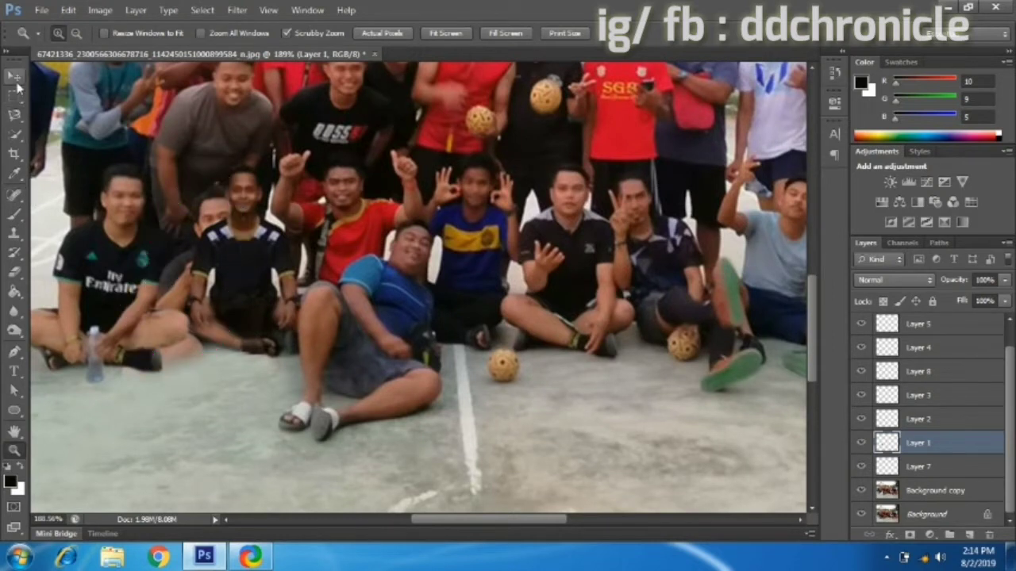
click(14, 215)
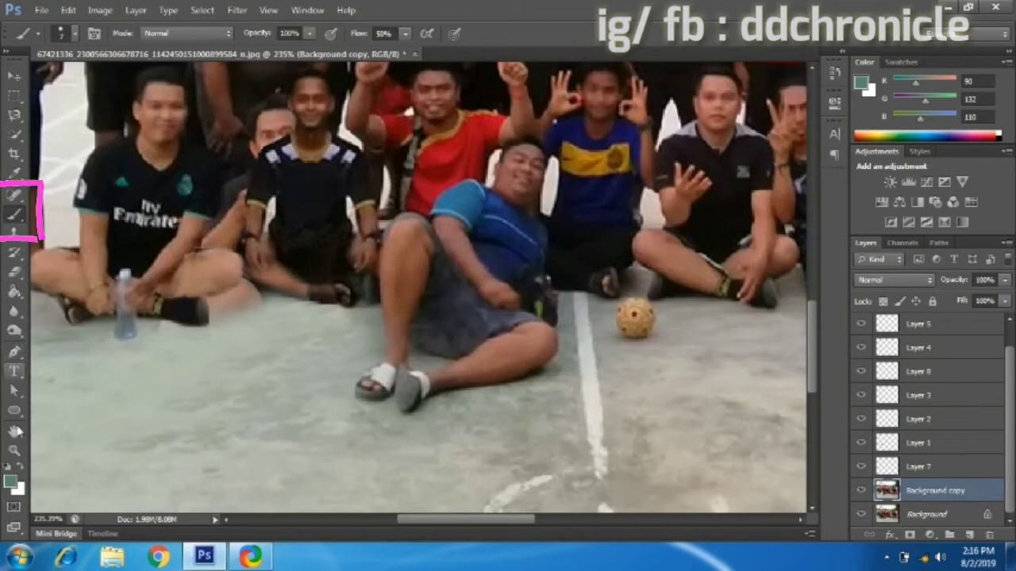
Sample the near-black hair tone (RGB 20, 15, 12) and paint dark clothing into the gap.
click(11, 482)
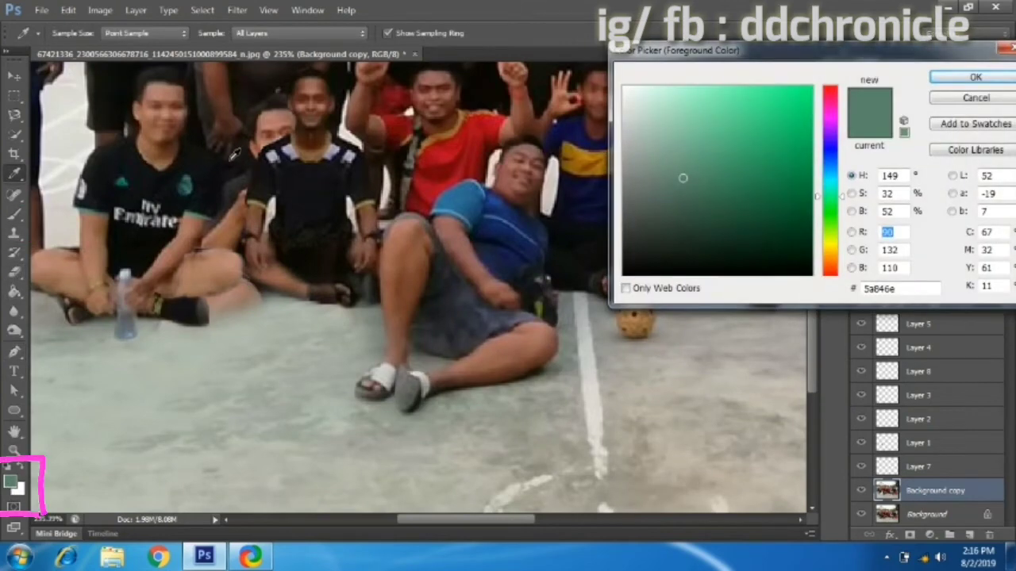
click(230, 163)
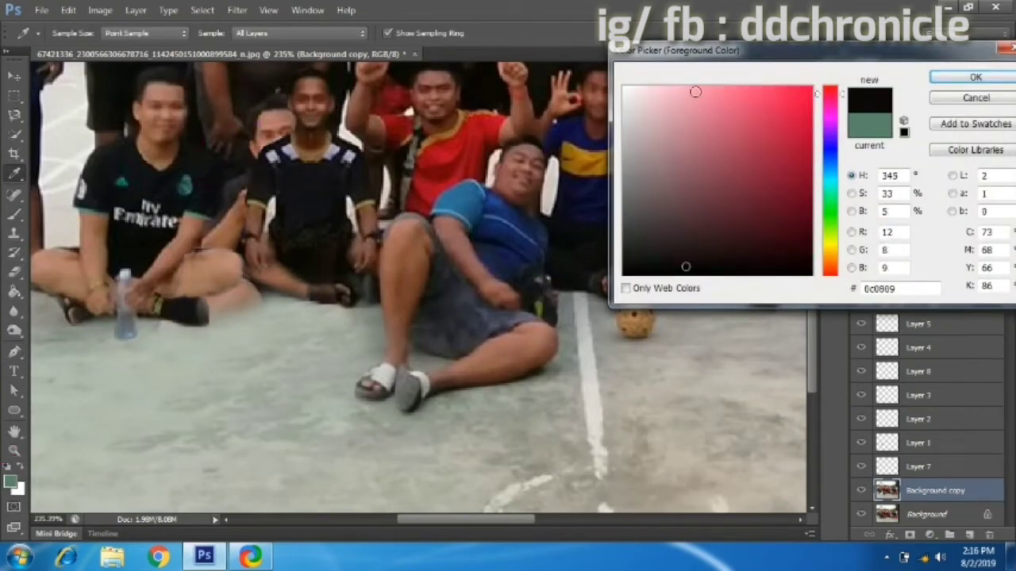
click(956, 77)
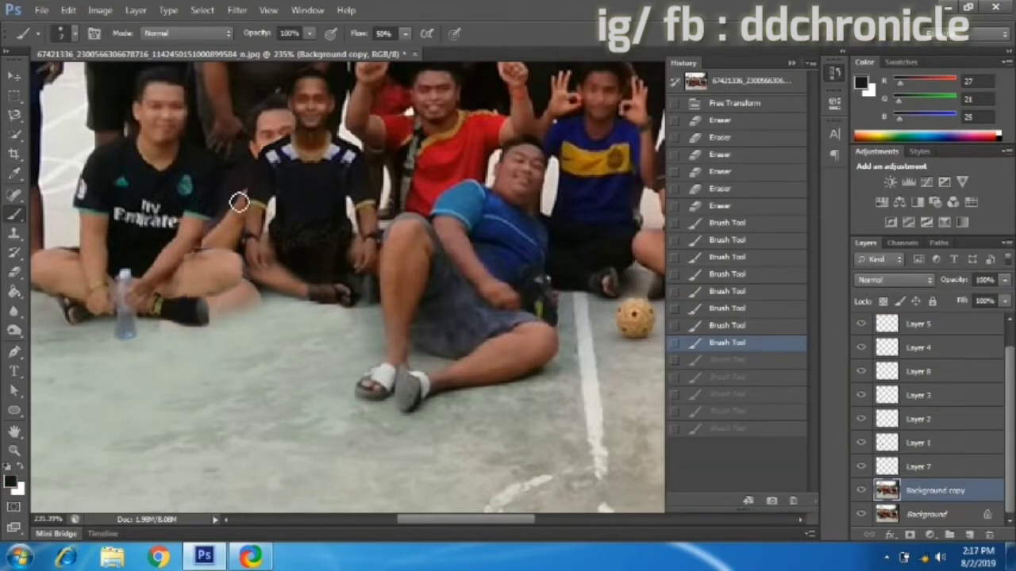
drag(240, 178, 233, 220)
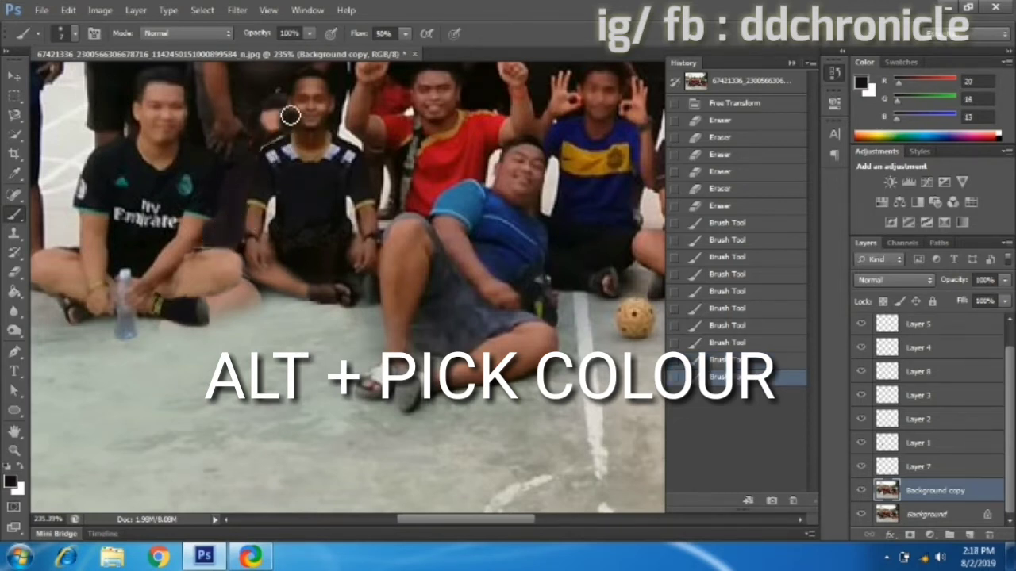
drag(265, 103, 271, 126)
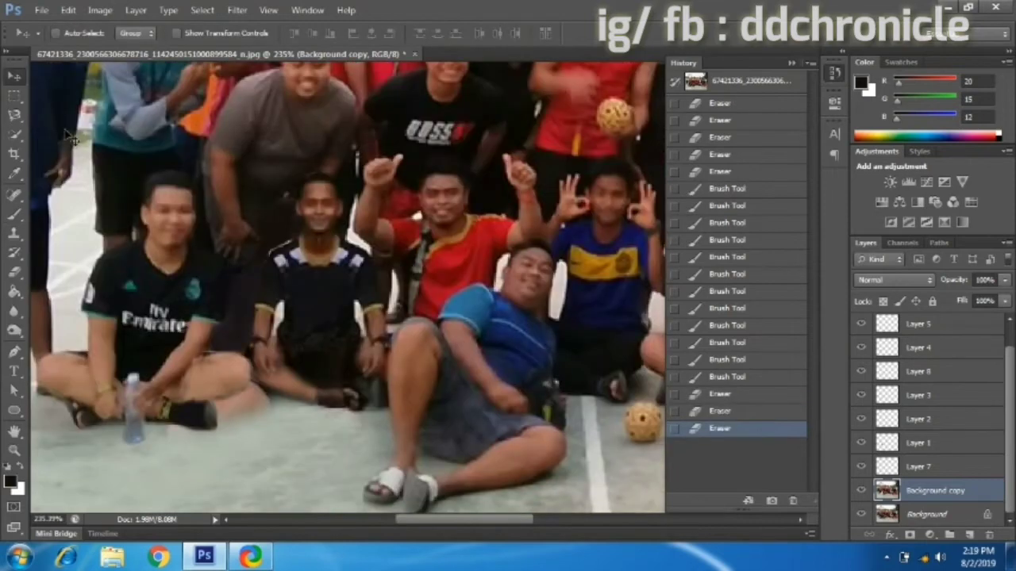
Copy the traced hand to Layer 9, reposition it in the stack, and flip it horizontally.
right_click(14, 115)
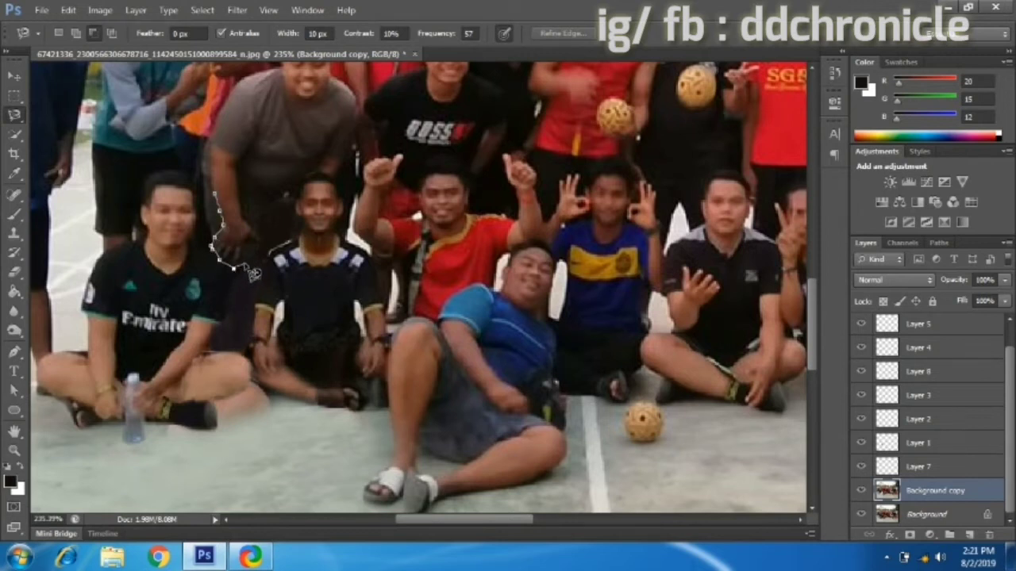
click(215, 185)
key(ctrl+j)
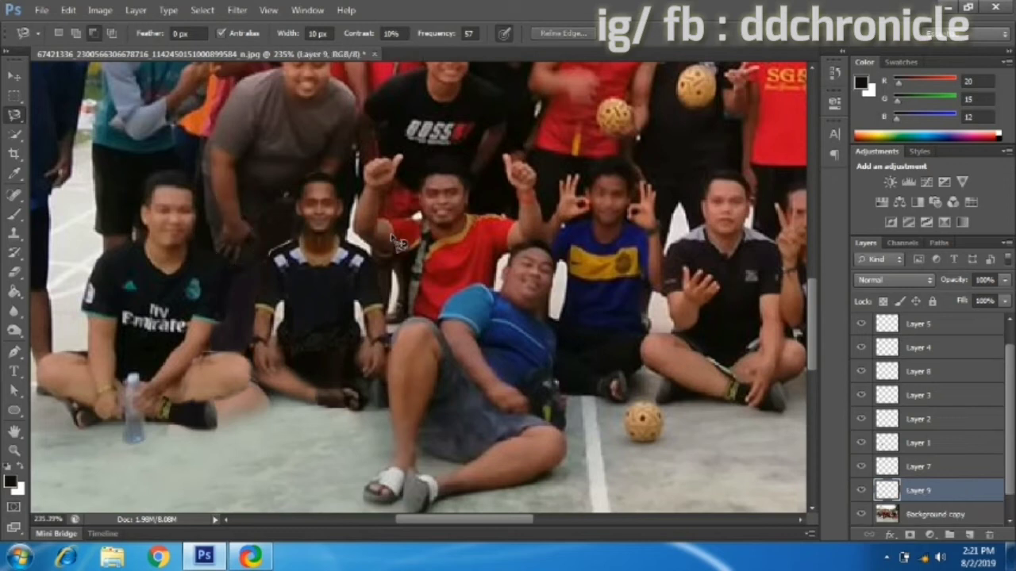
scroll(1012, 370, down, 1)
drag(977, 458, 944, 433)
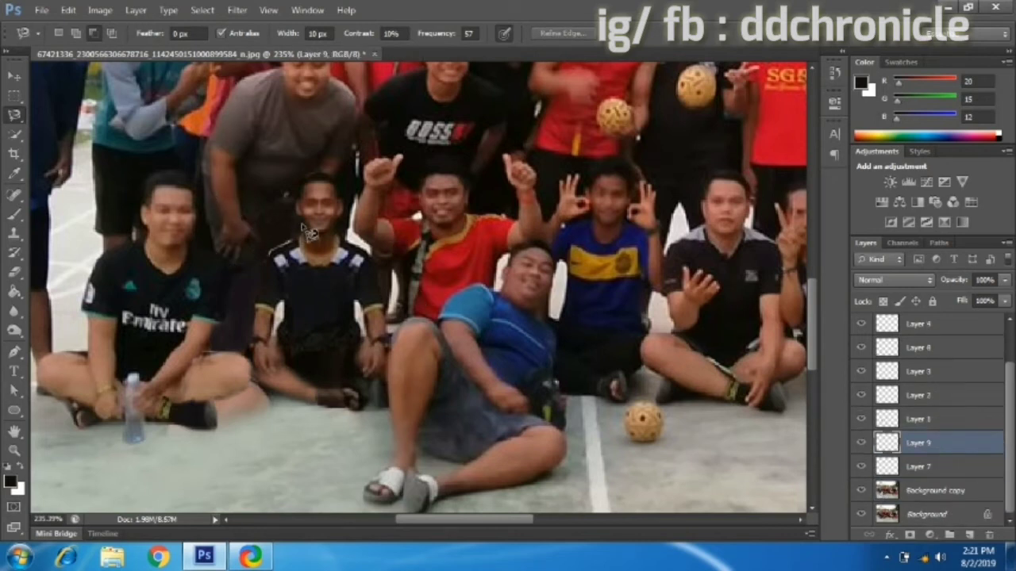
key(ctrl+t)
mouse_move(210, 225)
mouse_down()
mouse_move(318, 227)
mouse_move(304, 226)
mouse_up()
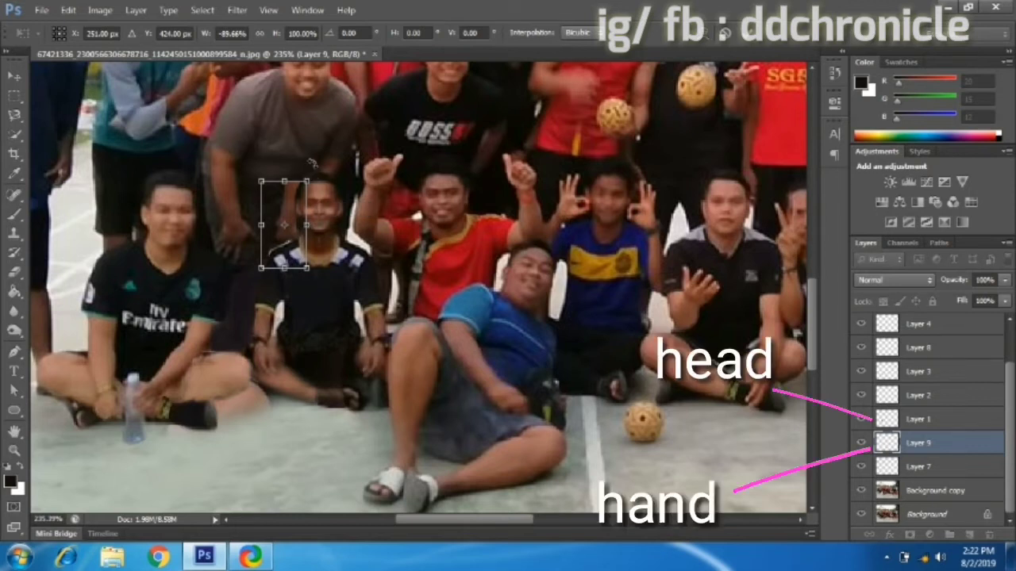
Rotate the flipped hand about 22° and commit the transform.
mouse_move(312, 164)
mouse_down()
mouse_move(312, 217)
mouse_move(308, 208)
mouse_up()
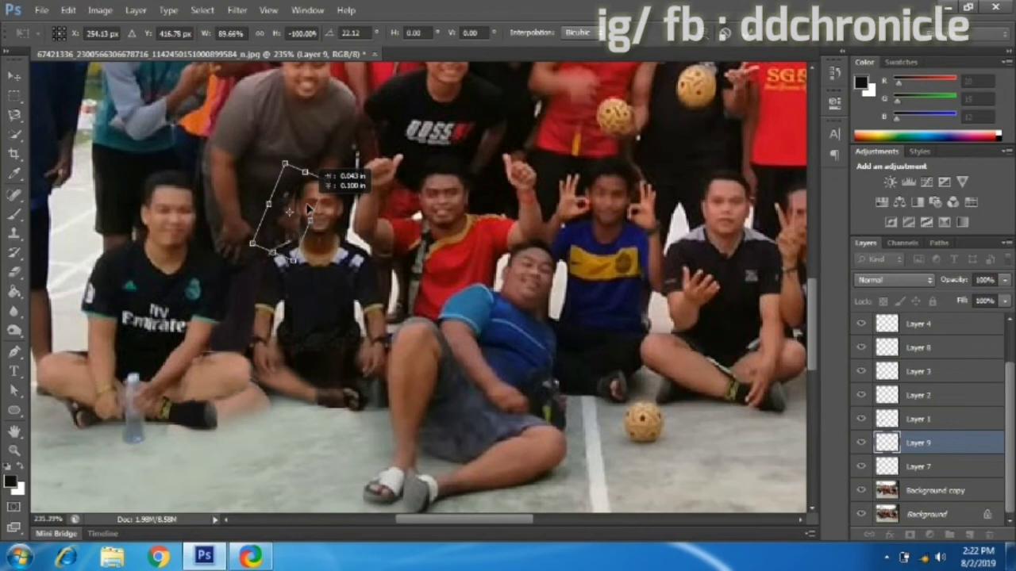
key(Return)
key(l)
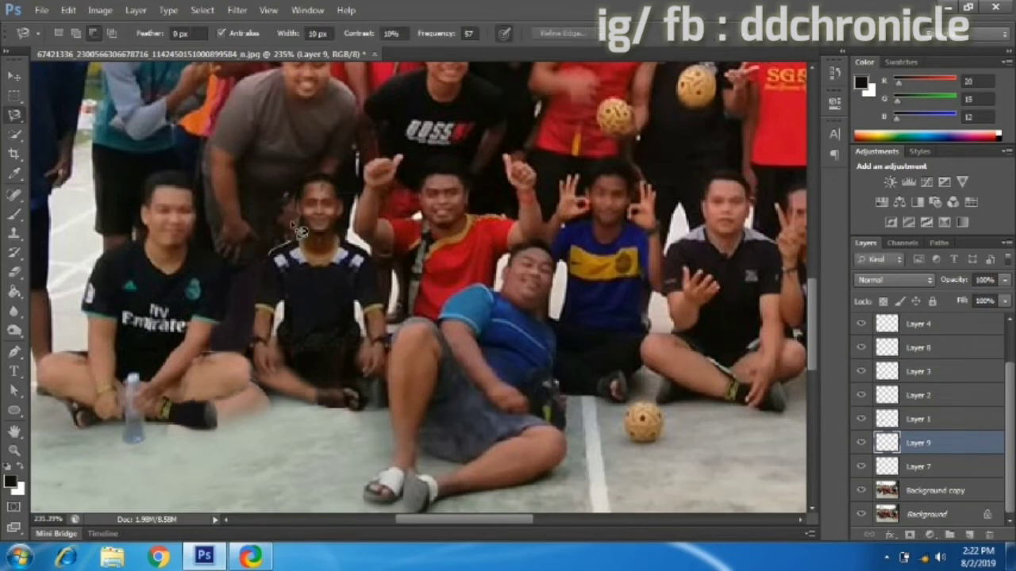
Sample a dark skin tone from the striped-jersey man's neck.
click(14, 214)
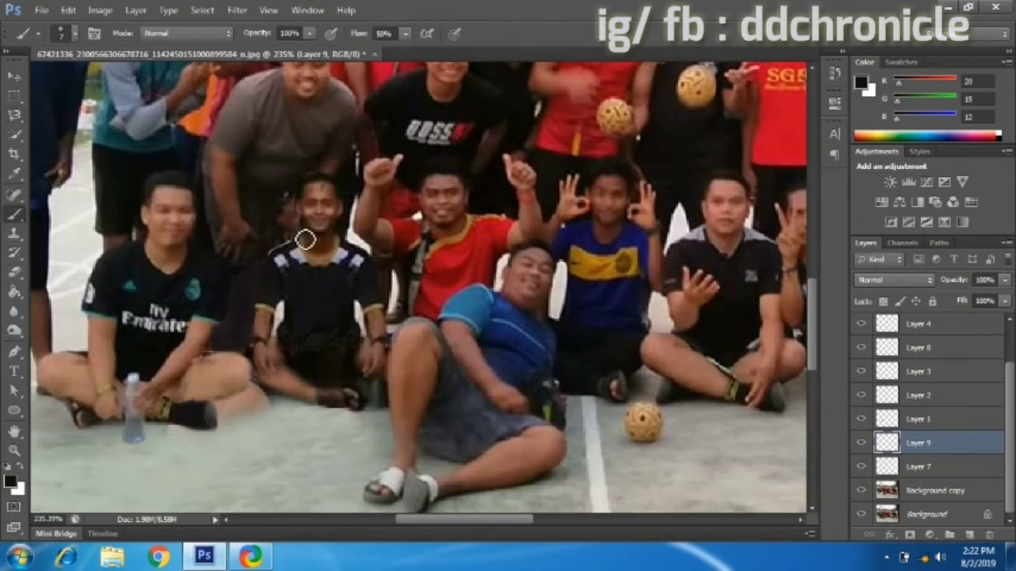
alt+click(295, 223)
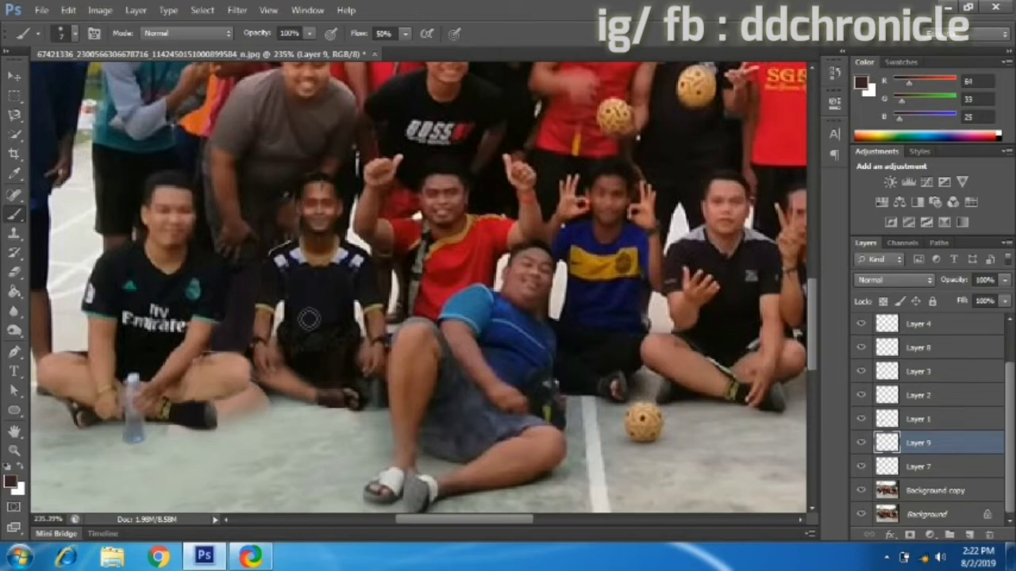
key(s)
scroll(267, 437, down, 1)
Clone floor texture over the pale patch beside the black shoe on Background copy.
key(alt+bracketleft)
key(alt+bracketleft)
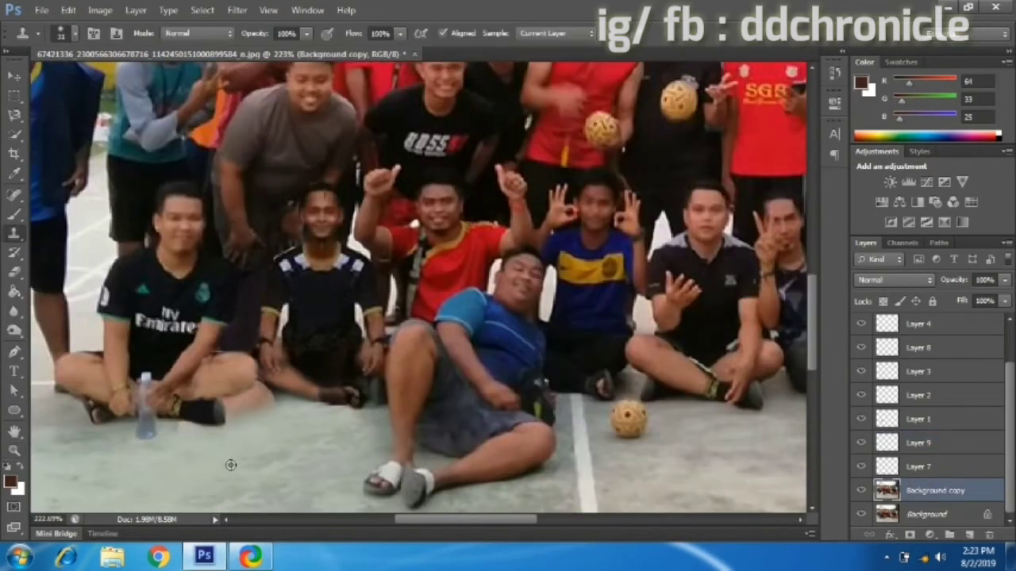
drag(228, 416, 279, 403)
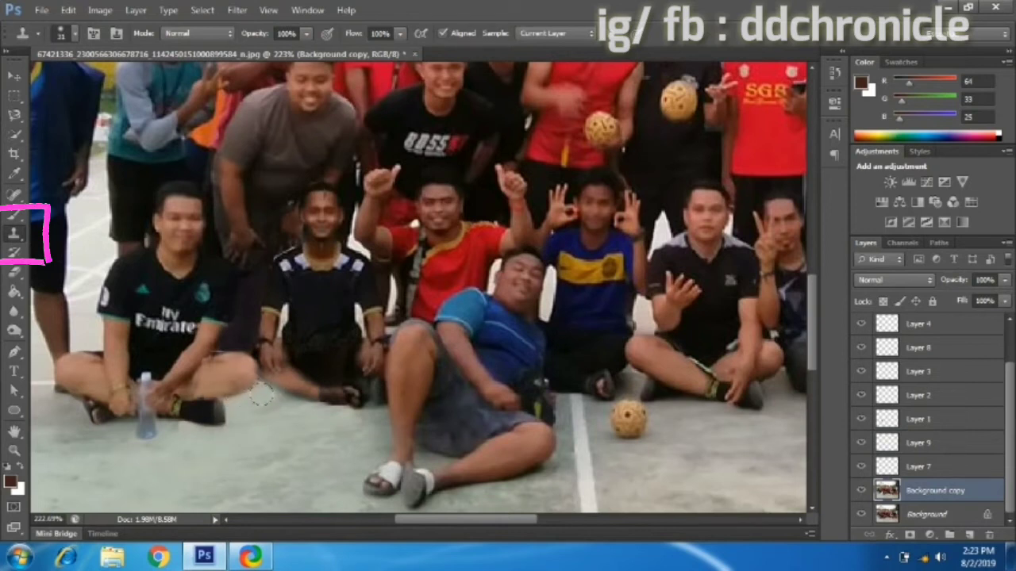
key(v)
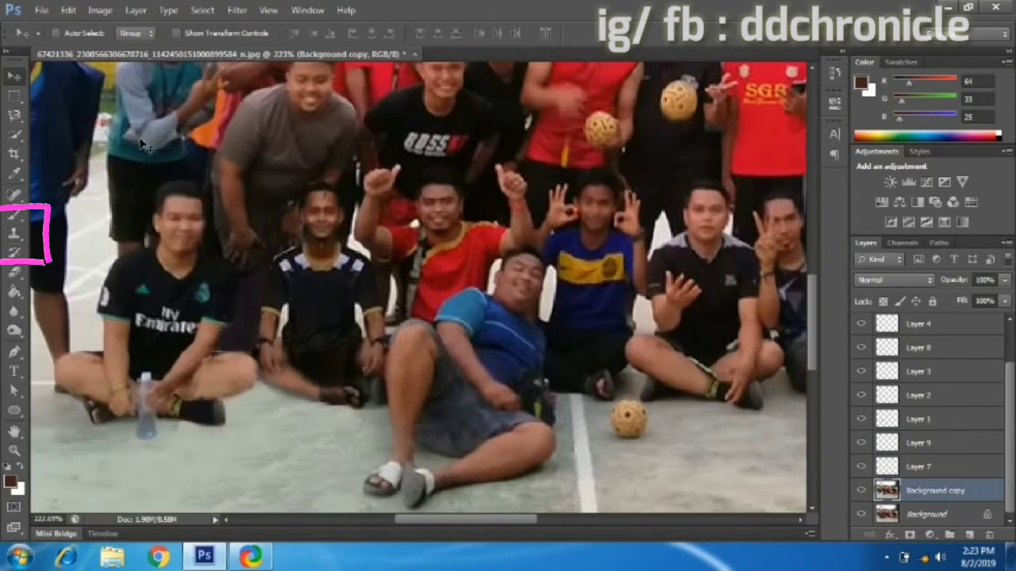
drag(1011, 435, 1012, 419)
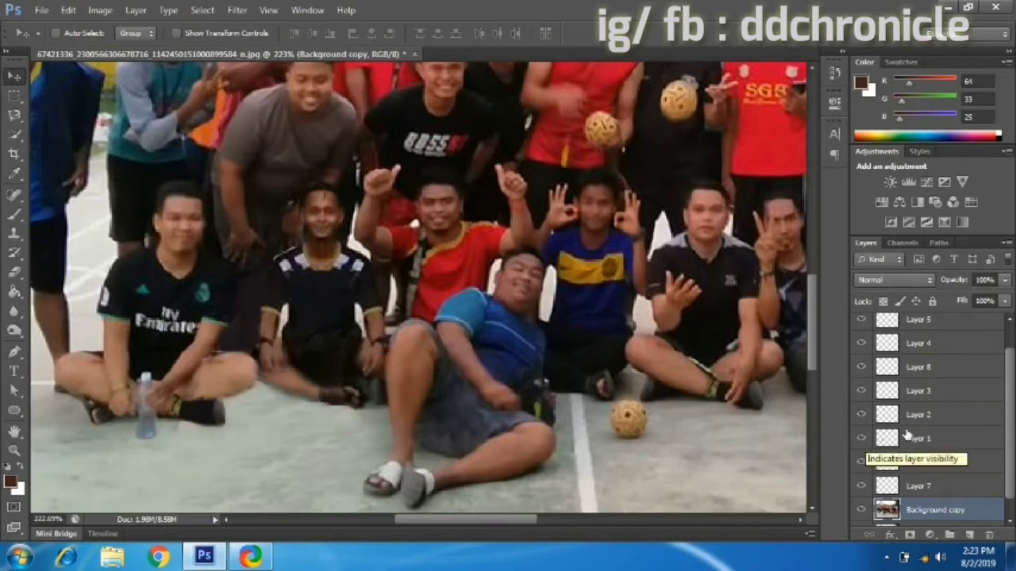
Raise Layer 3's brightness and set its contrast to -34 with Brightness/Contrast.
click(101, 10)
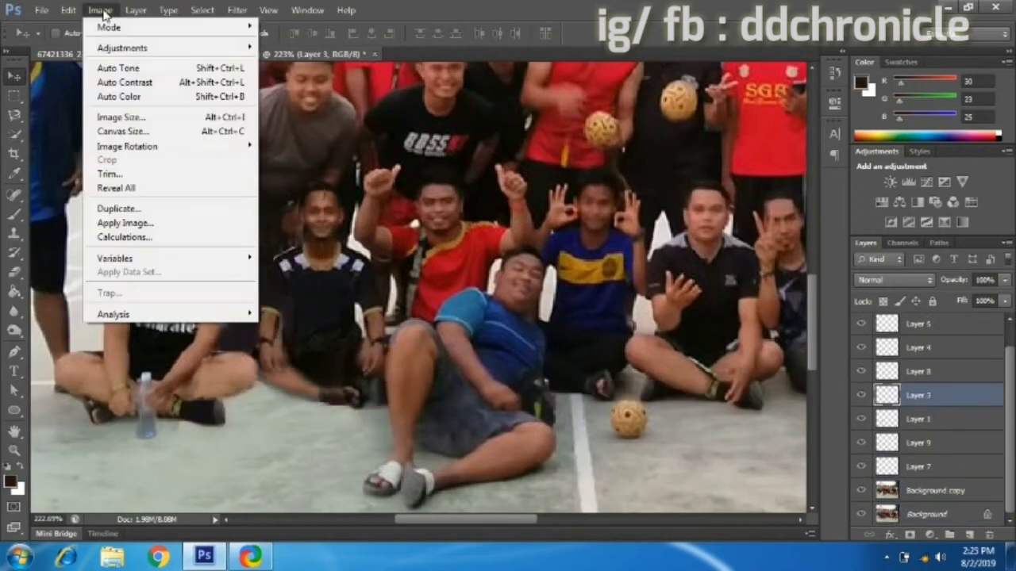
mouse_move(123, 48)
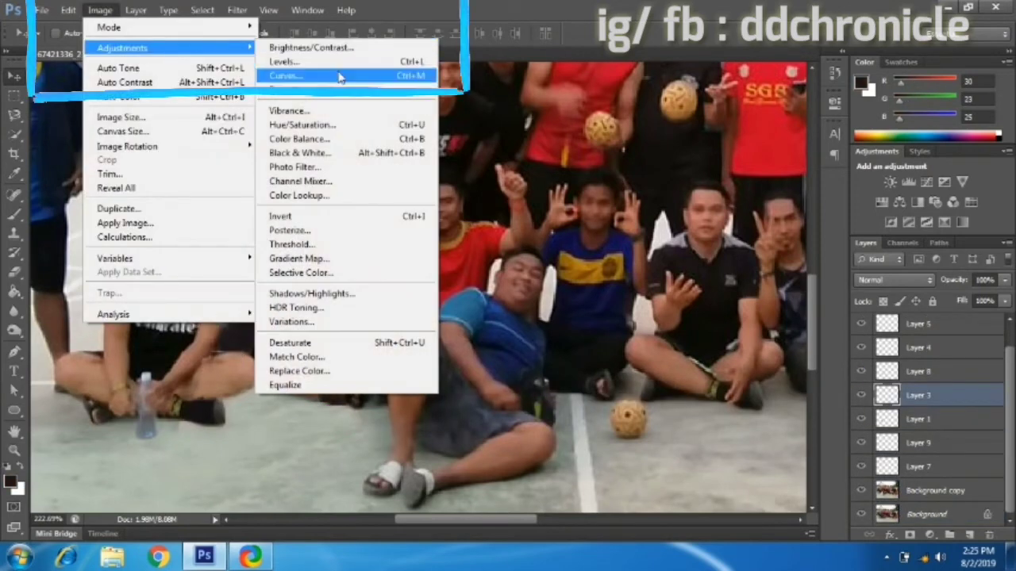
click(342, 48)
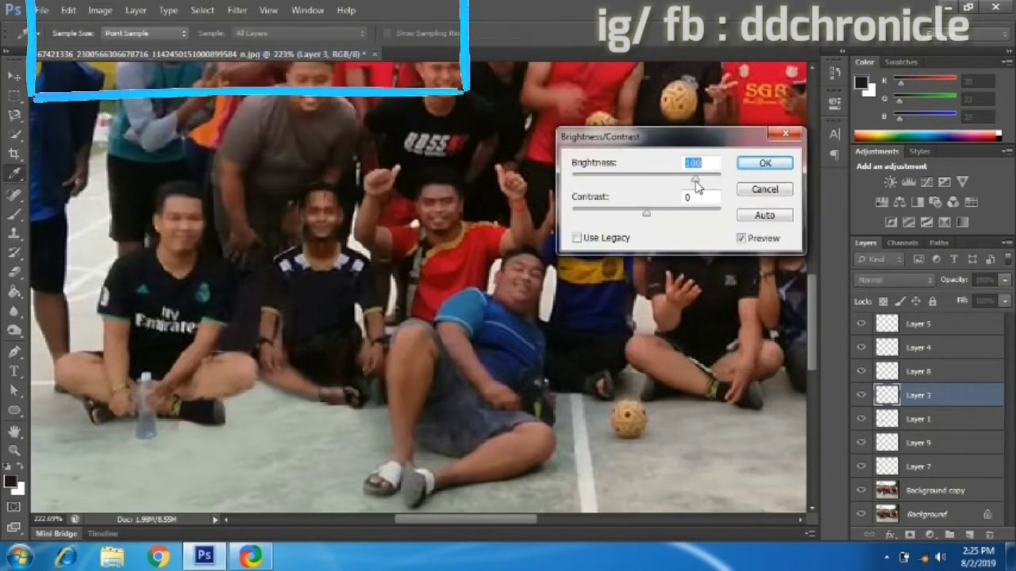
drag(646, 213, 598, 220)
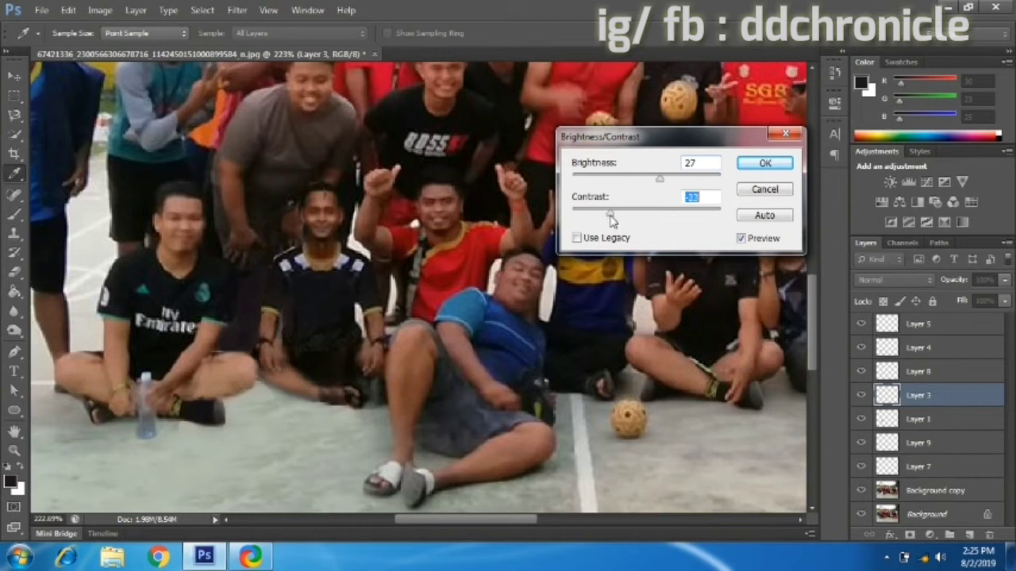
mouse_move(663, 182)
mouse_down()
mouse_move(702, 181)
mouse_move(693, 186)
mouse_up()
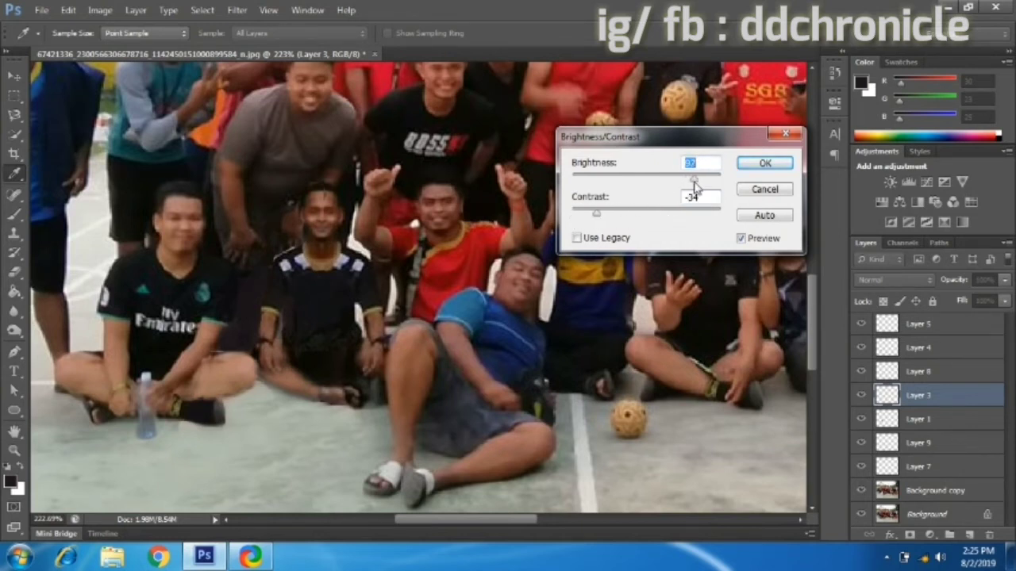
key(Return)
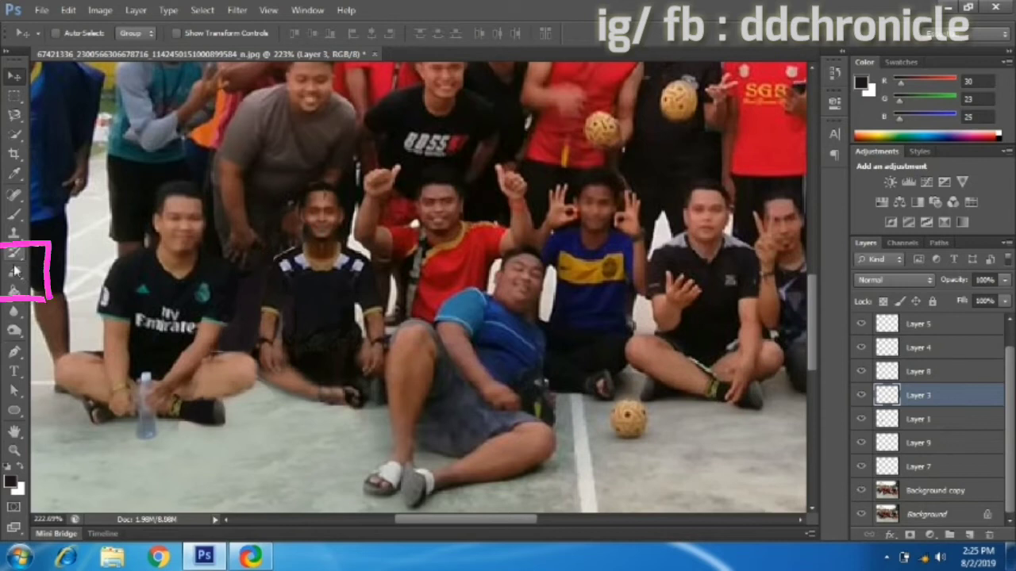
Slightly enlarge the pasted limb patch on Layer 8 with Free Transform.
click(14, 274)
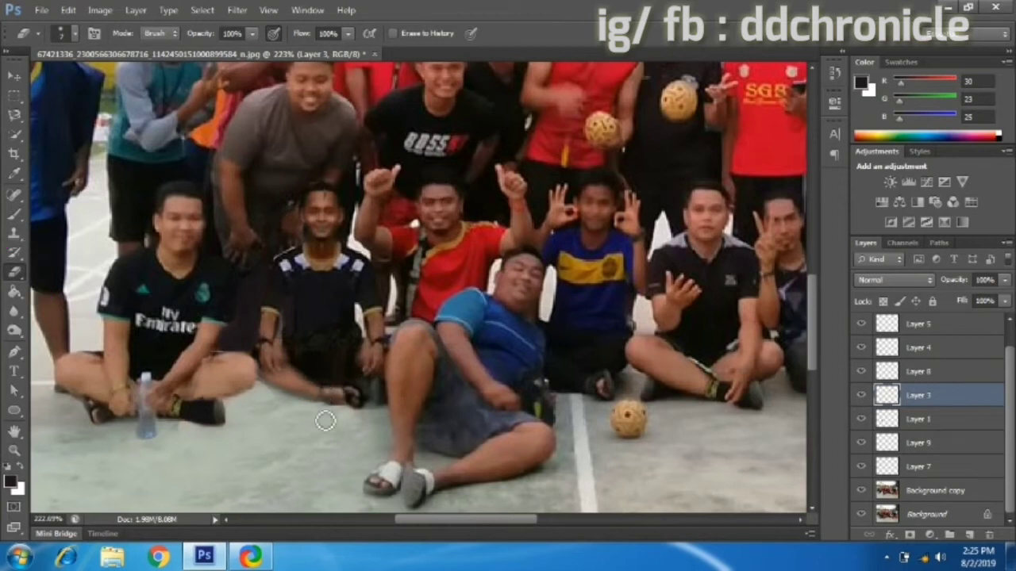
key(ctrl+t)
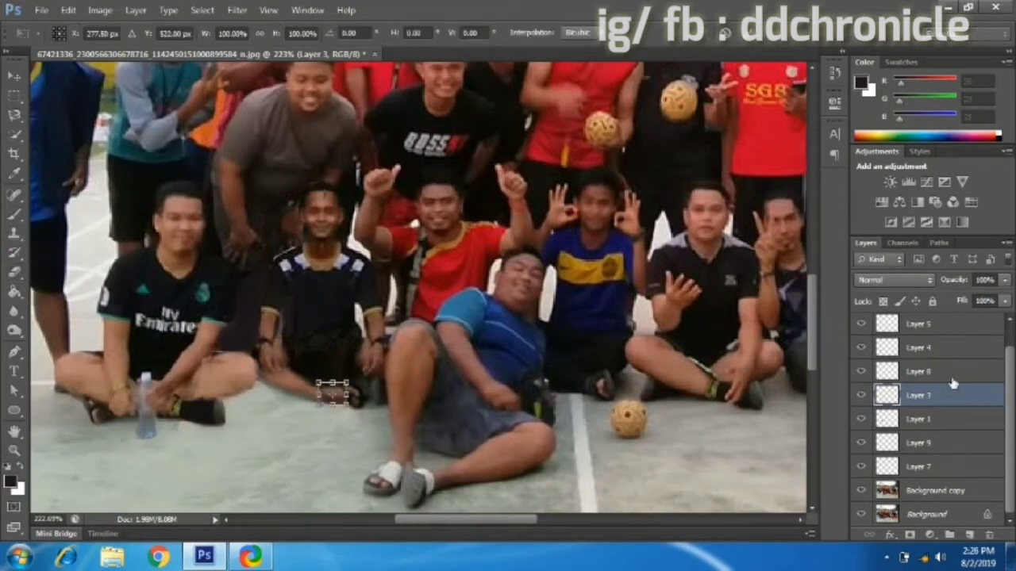
key(Return)
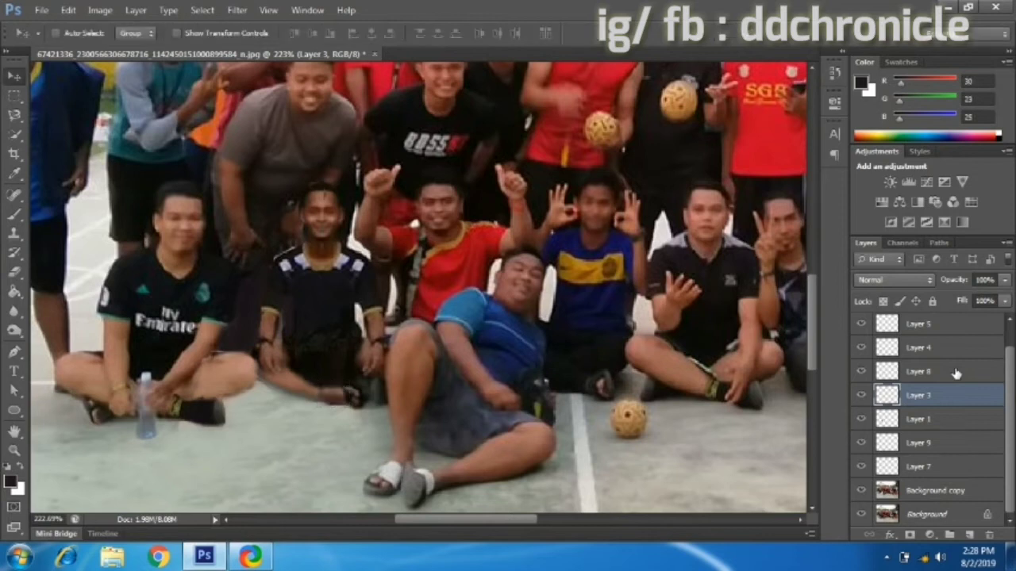
click(957, 374)
key(ctrl+t)
drag(317, 373, 282, 403)
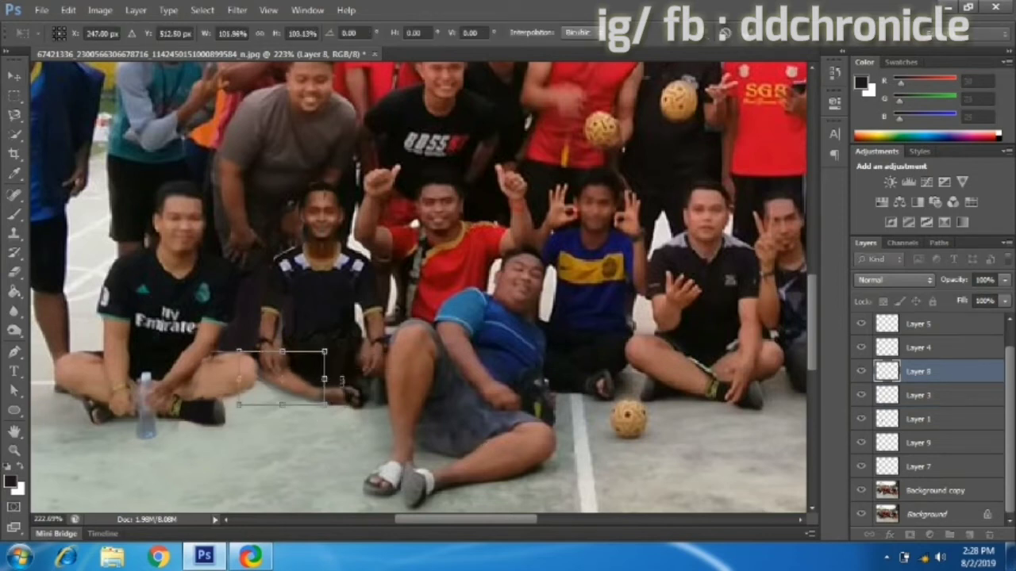
key(Return)
Erase the rough edges around the enlarged limb patch.
click(14, 273)
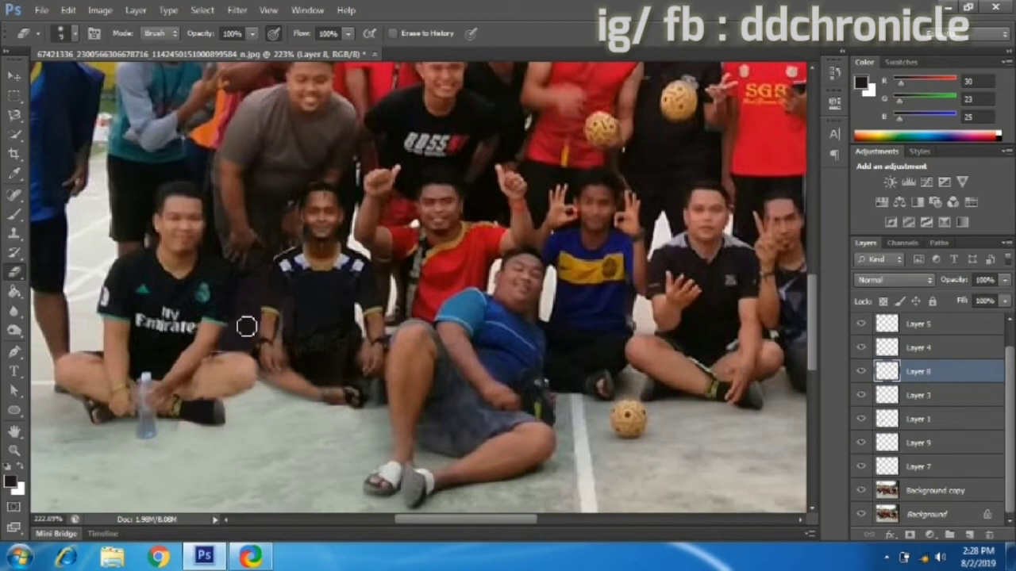
click(17, 215)
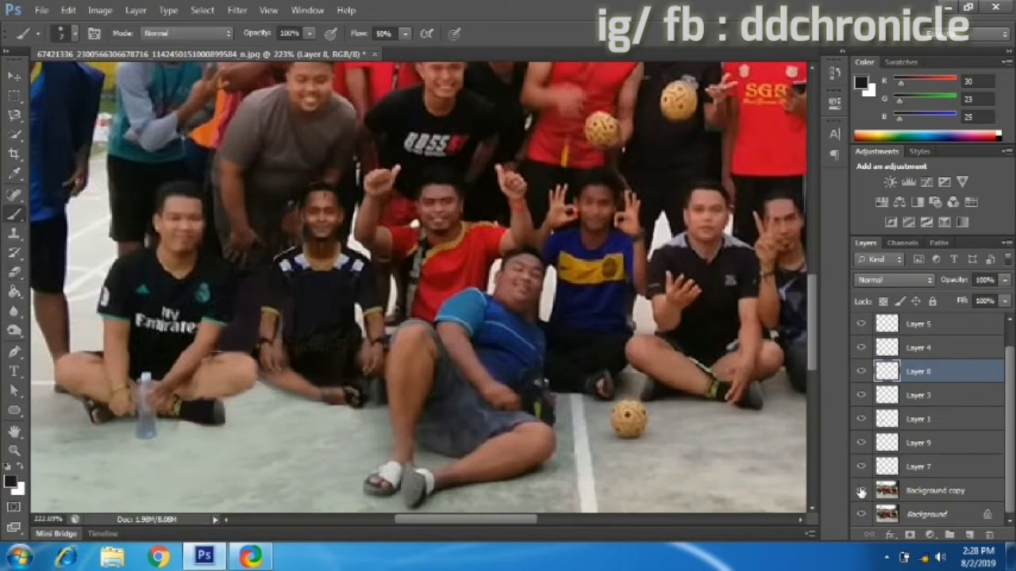
click(885, 491)
scroll(885, 476, up, 1)
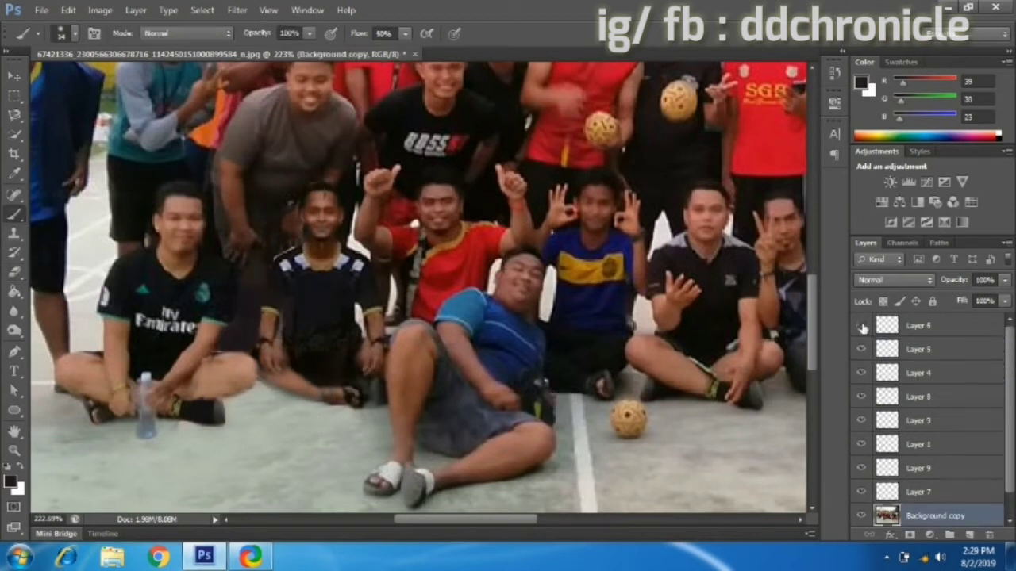
Add a soft, widened drop shadow to Layer 6.
click(961, 327)
right_click(961, 326)
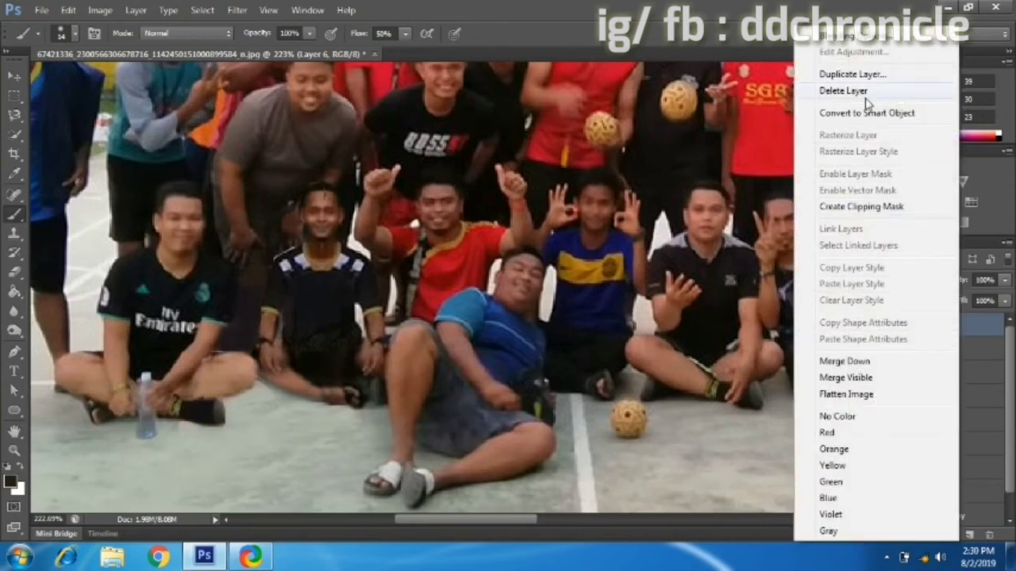
click(874, 40)
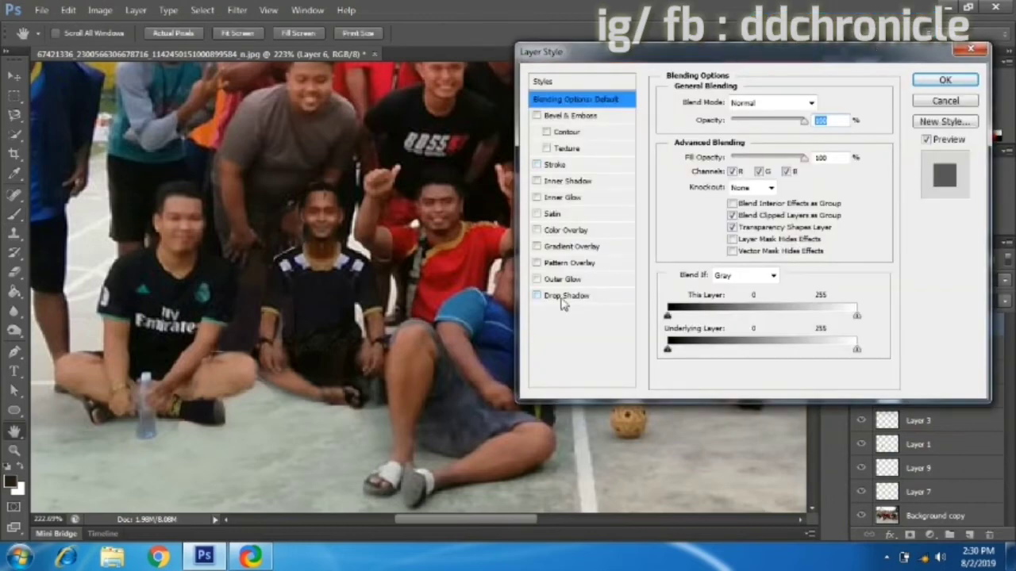
click(537, 297)
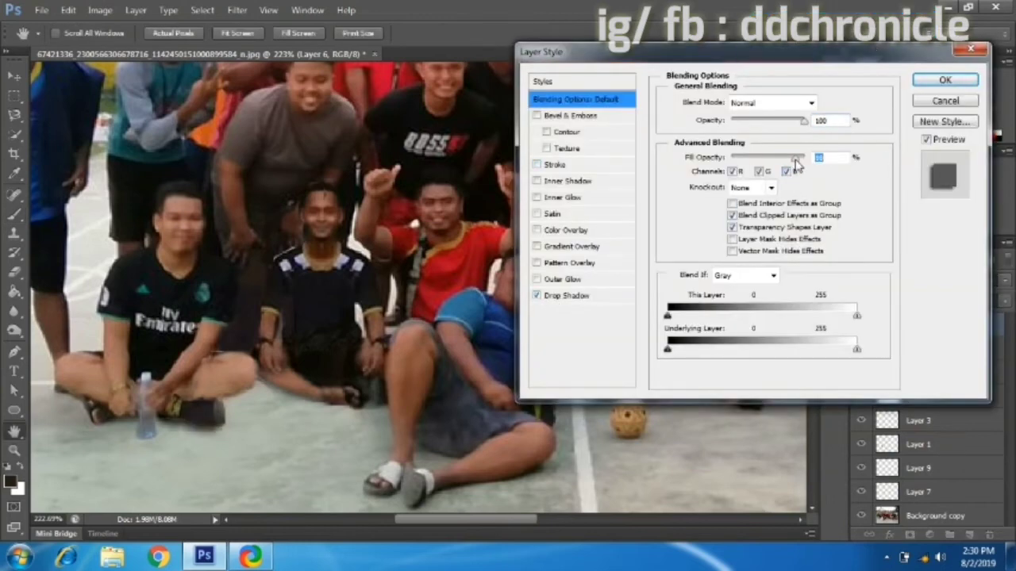
drag(723, 199, 723, 184)
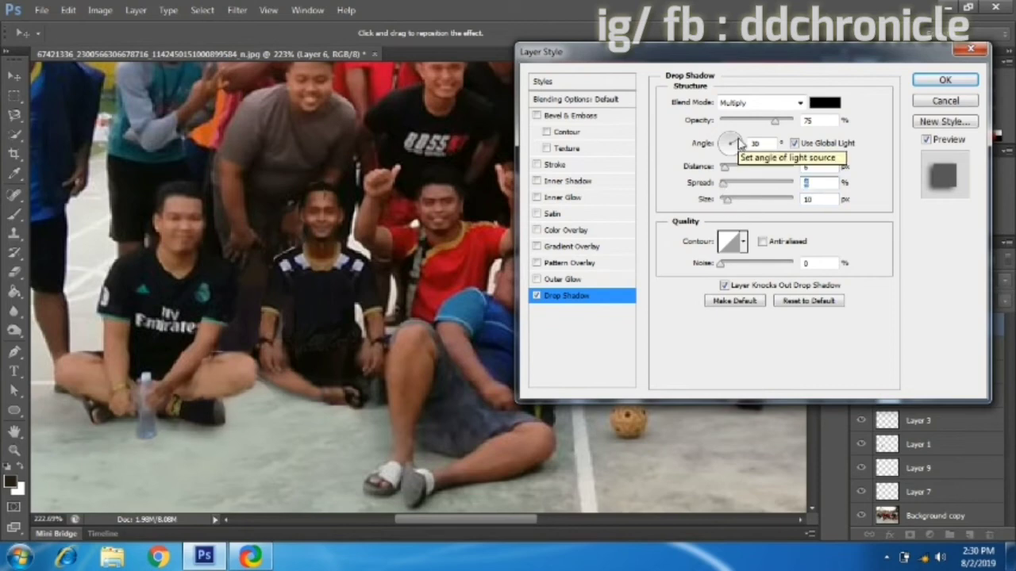
key(Return)
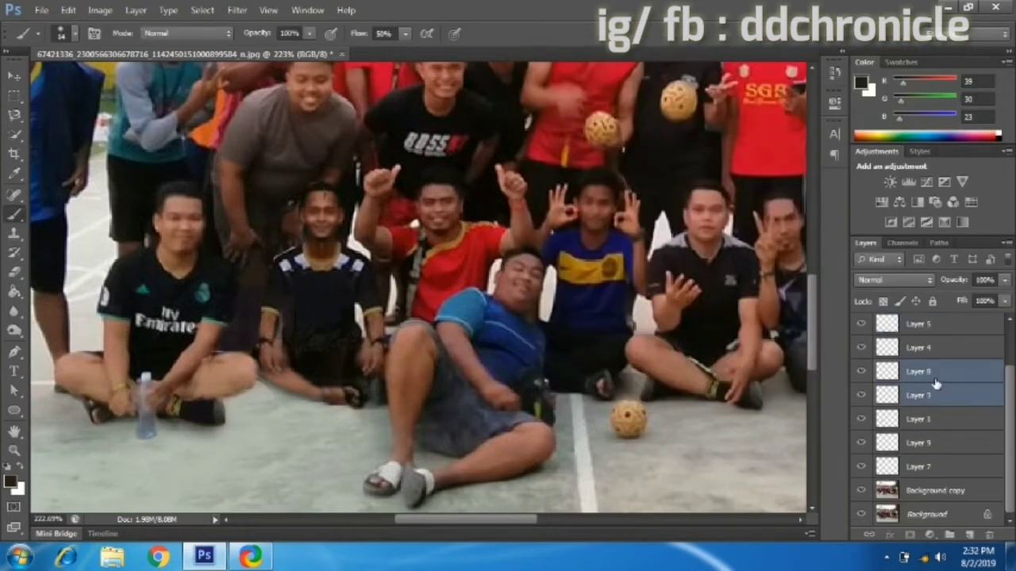
Merge Layer 3 into Layer 8 and give it a Multiply drop shadow (75%, 3 px distance, 6 px size).
right_click(936, 384)
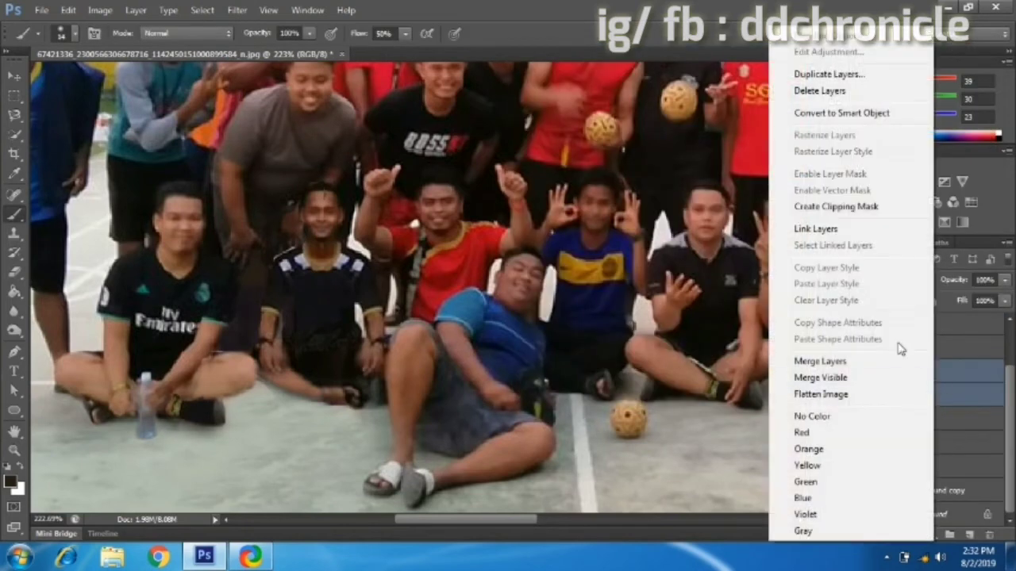
click(854, 362)
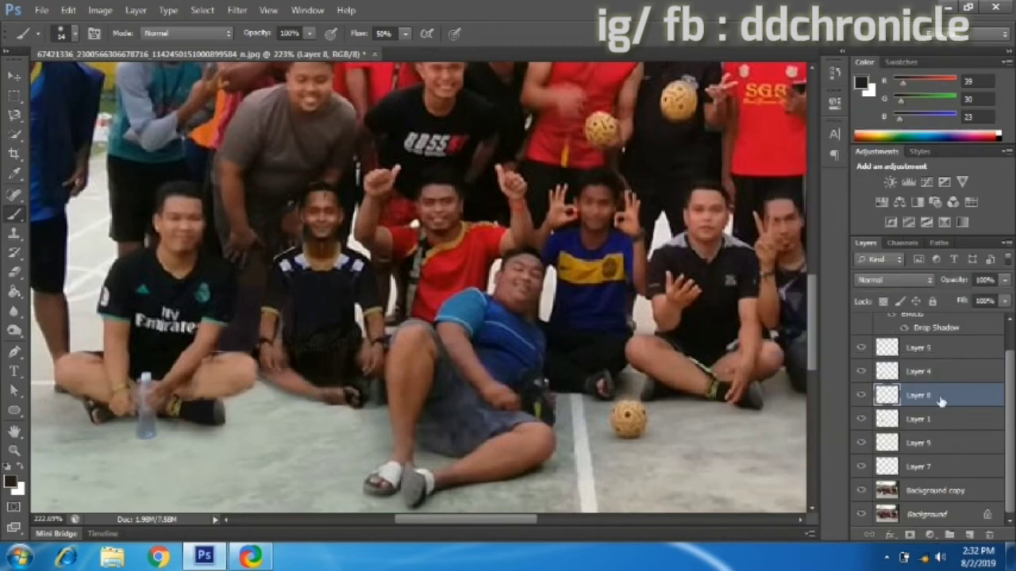
right_click(941, 401)
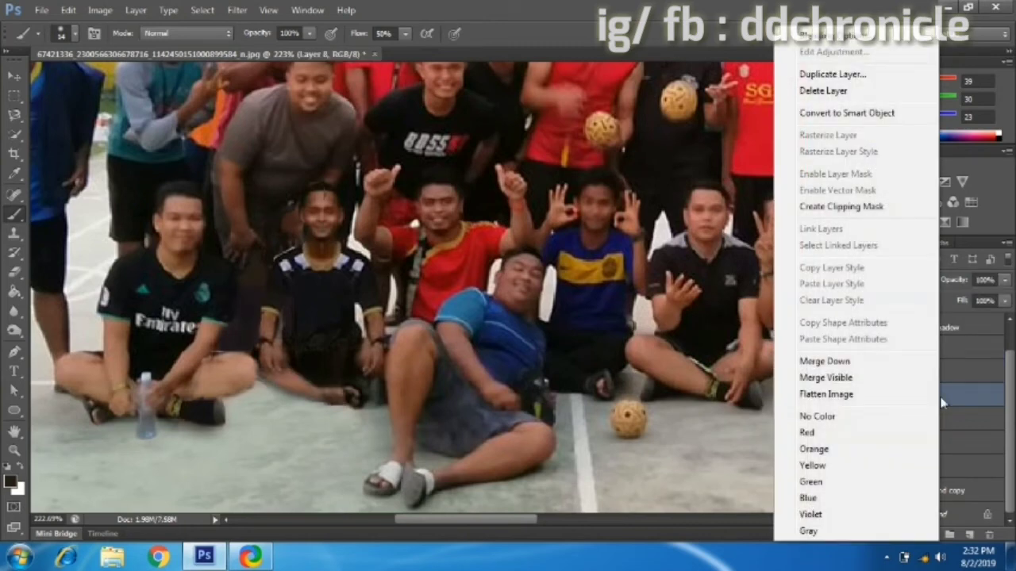
click(861, 44)
click(537, 296)
click(566, 295)
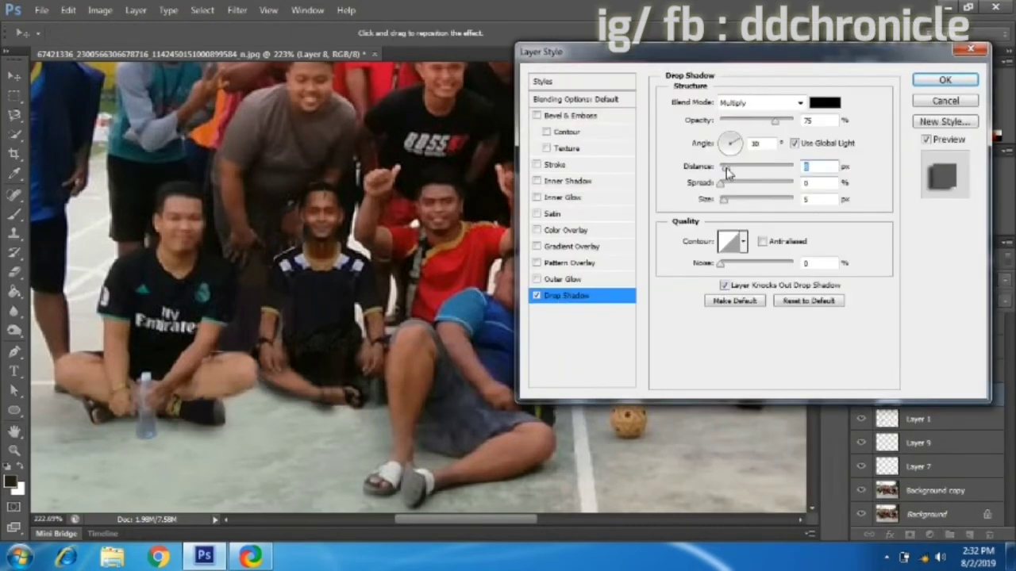
click(725, 200)
drag(729, 170, 725, 173)
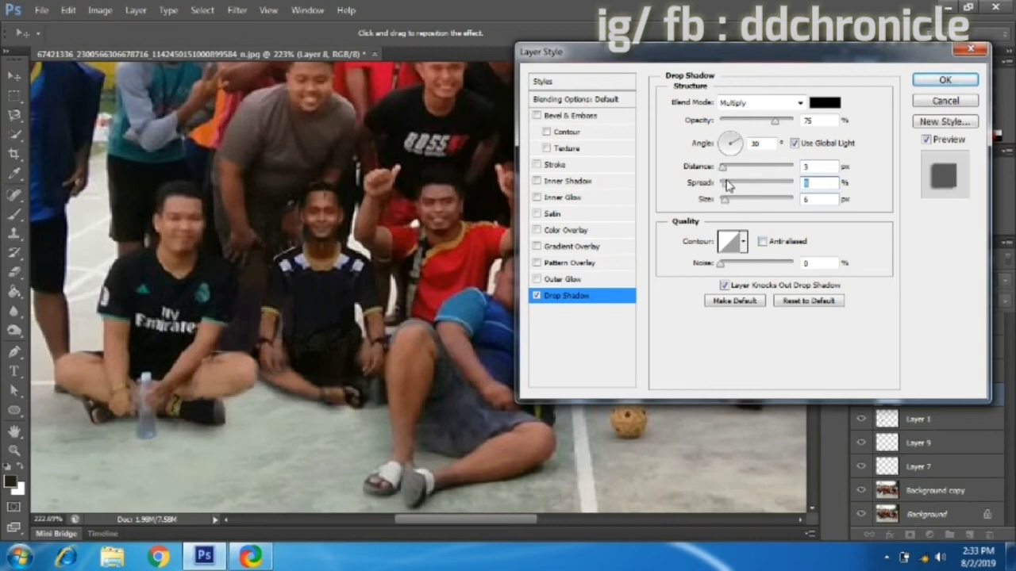
click(821, 182)
text(8)
click(945, 80)
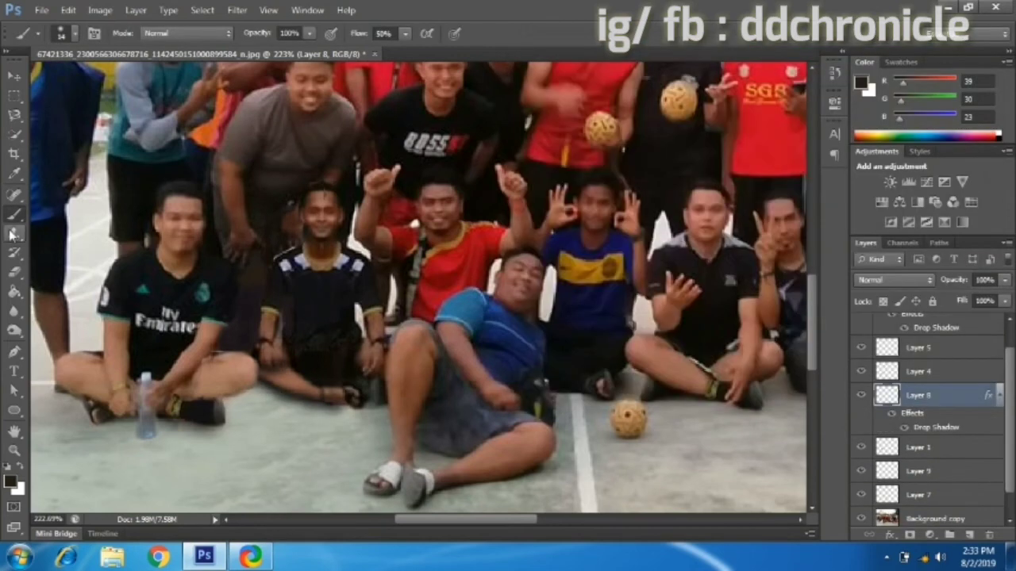
Set the foreground colour by sampling it from the photo.
click(10, 482)
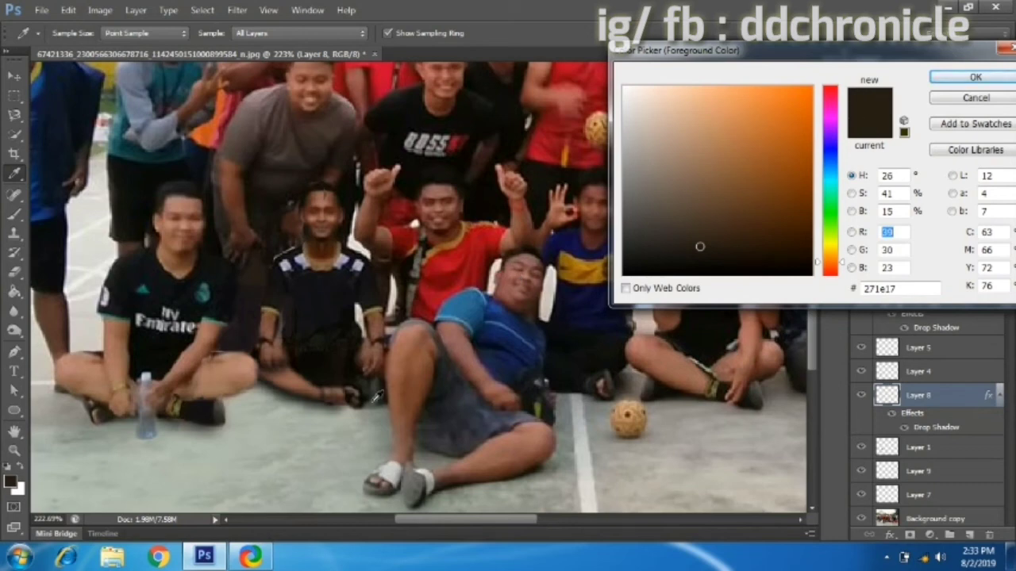
click(419, 395)
key(Return)
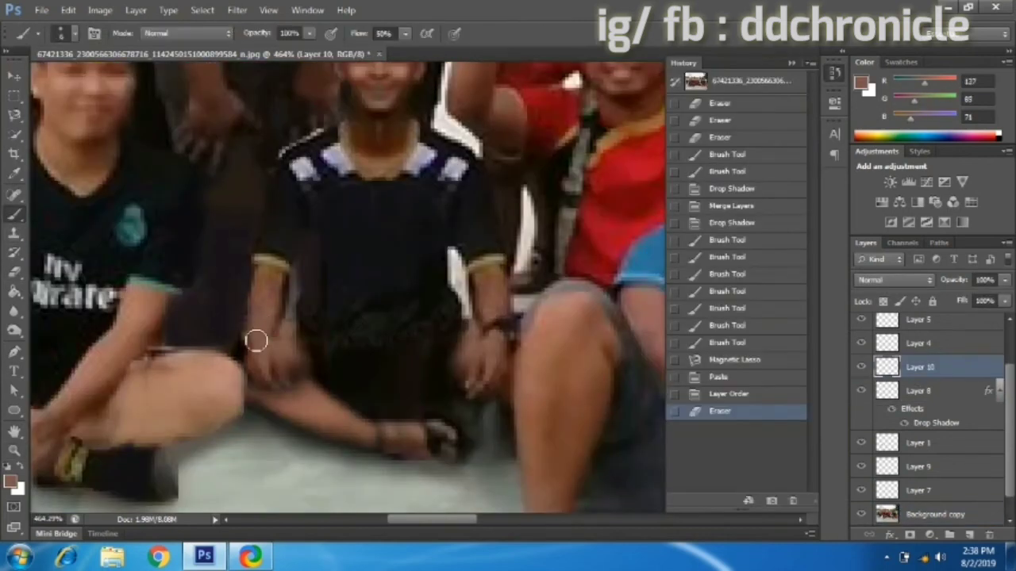
Copy the hand onto a new layer and move it left beside the striped-shirt man.
click(490, 343)
click(489, 343)
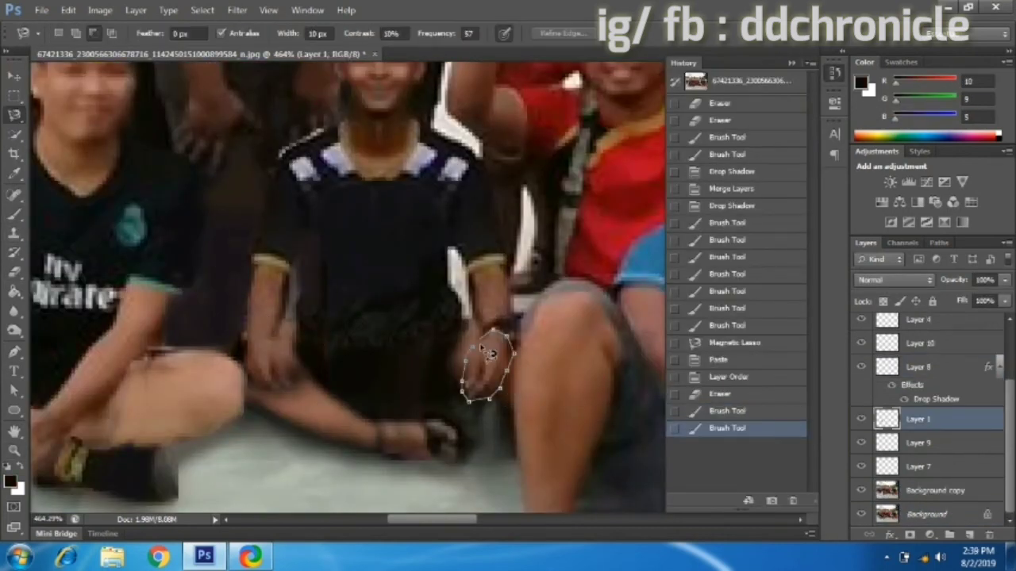
key(ctrl+c)
key(ctrl+v)
click(14, 77)
key(ctrl+t)
mouse_move(489, 365)
mouse_down()
mouse_move(274, 365)
mouse_move(230, 379)
mouse_move(282, 391)
mouse_up()
key(Return)
Bring the hand layer up one level and erase its stray edges.
key(ctrl+bracketright)
key(e)
click(59, 33)
Copy an area of Background copy near the feet onto Layer 12 and shift it right.
scroll(928, 397, down, 1)
click(935, 490)
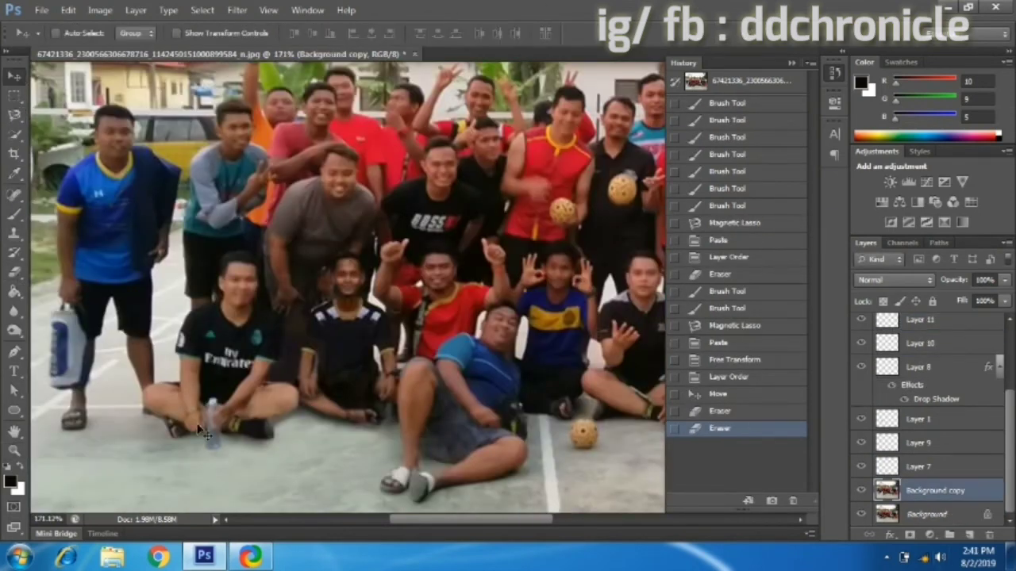
key(l)
key(Return)
key(ctrl+c)
key(ctrl+v)
key(v)
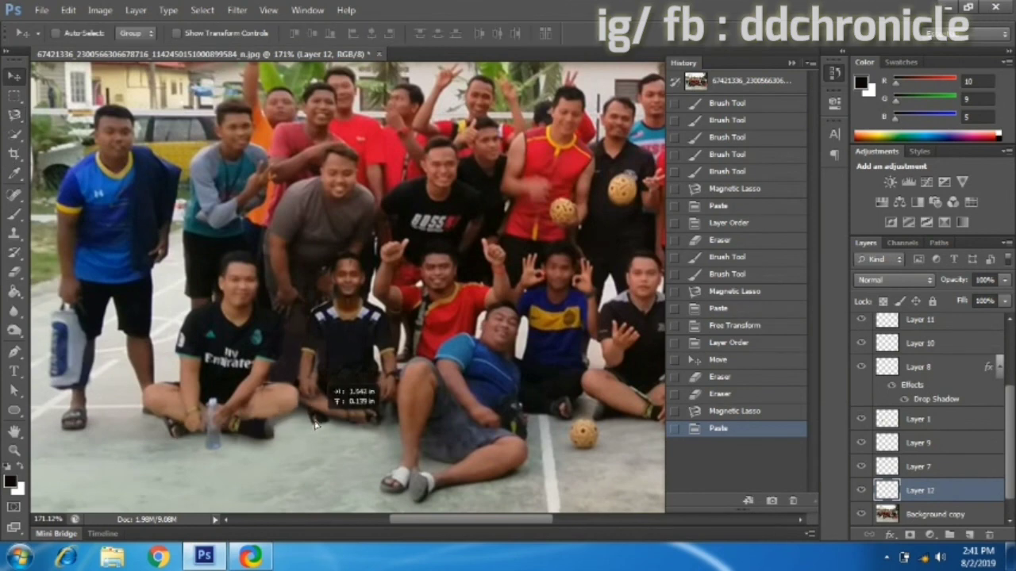
drag(197, 438, 380, 407)
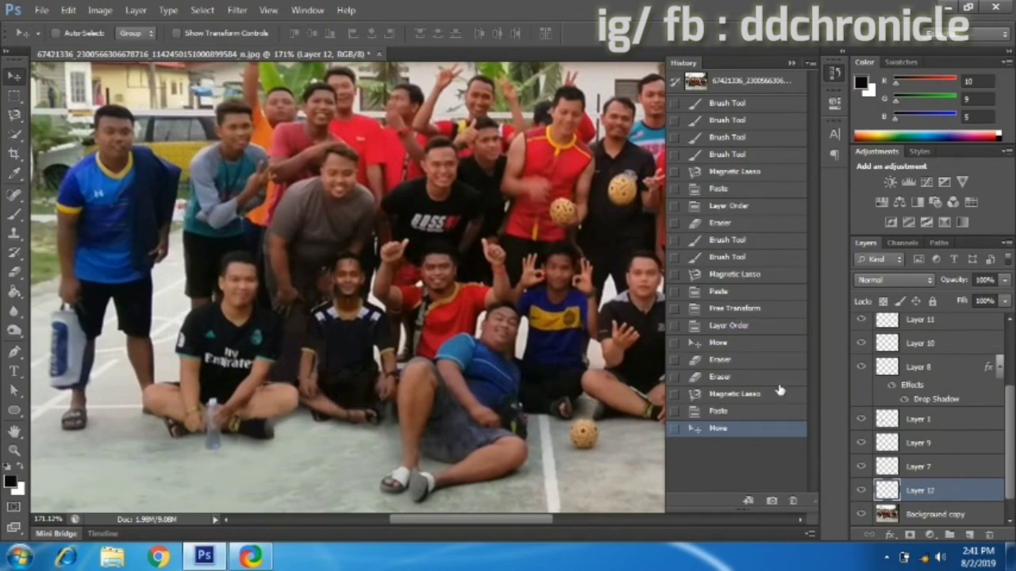
Give Layer 12 a drop shadow with lowered opacity.
right_click(939, 489)
click(818, 36)
click(537, 295)
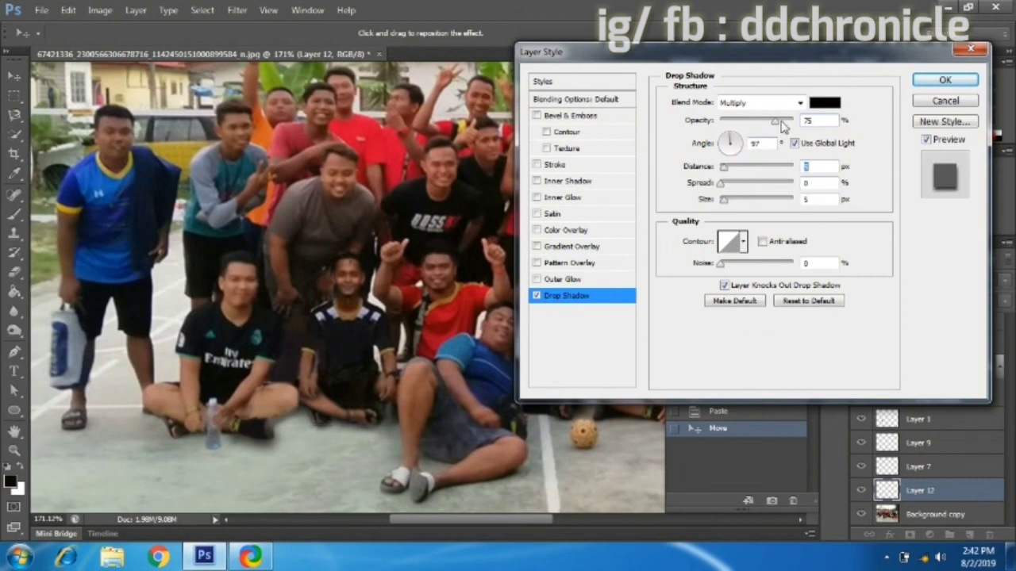
drag(775, 121, 764, 121)
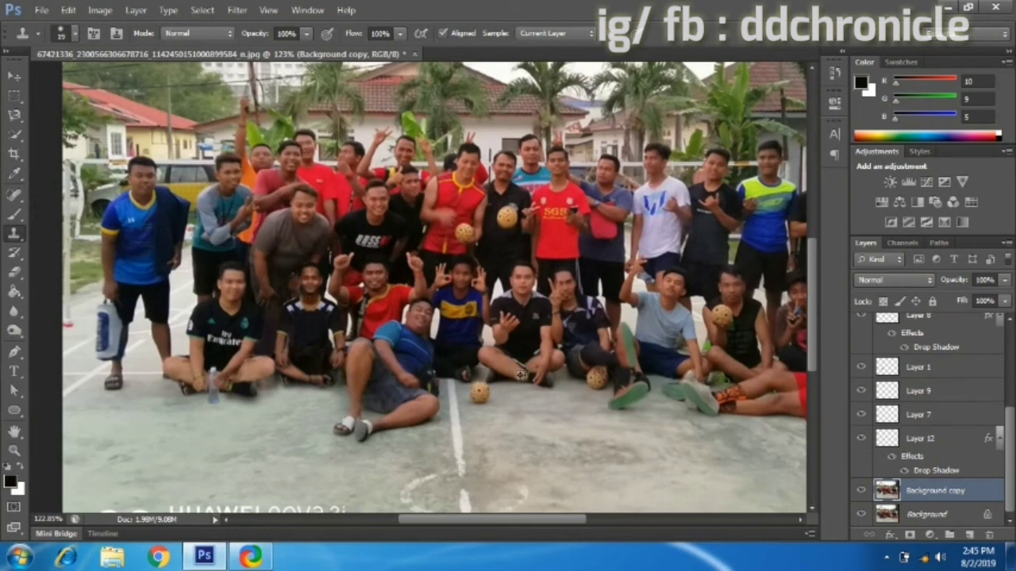
key(v)
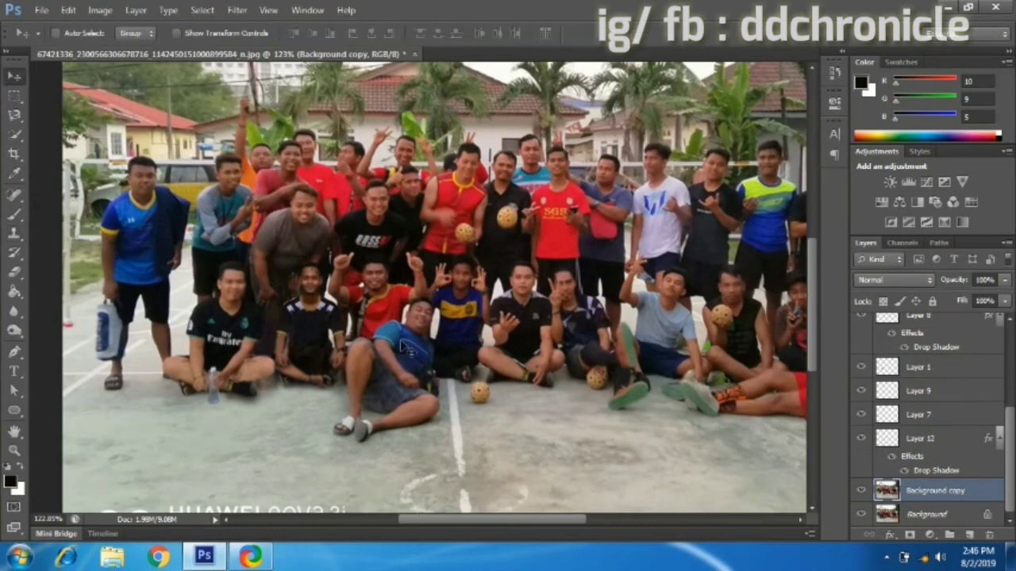
key(z)
mouse_move(322, 395)
mouse_down()
mouse_move(298, 350)
mouse_move(282, 350)
mouse_up()
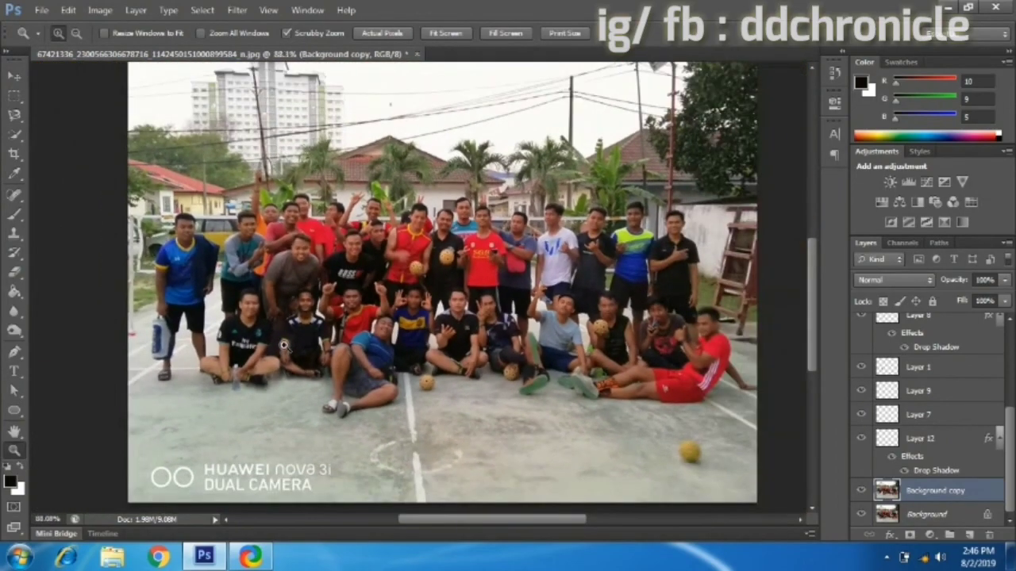